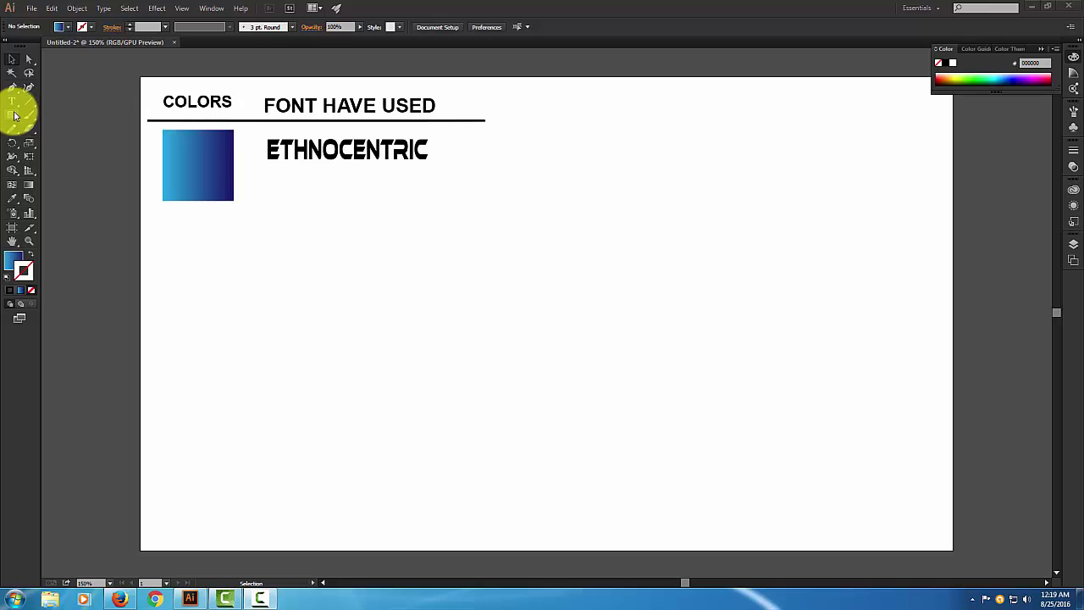
Pick the Rectangle tool so rectangles can be drawn on the artboard.
left_click(13, 115)
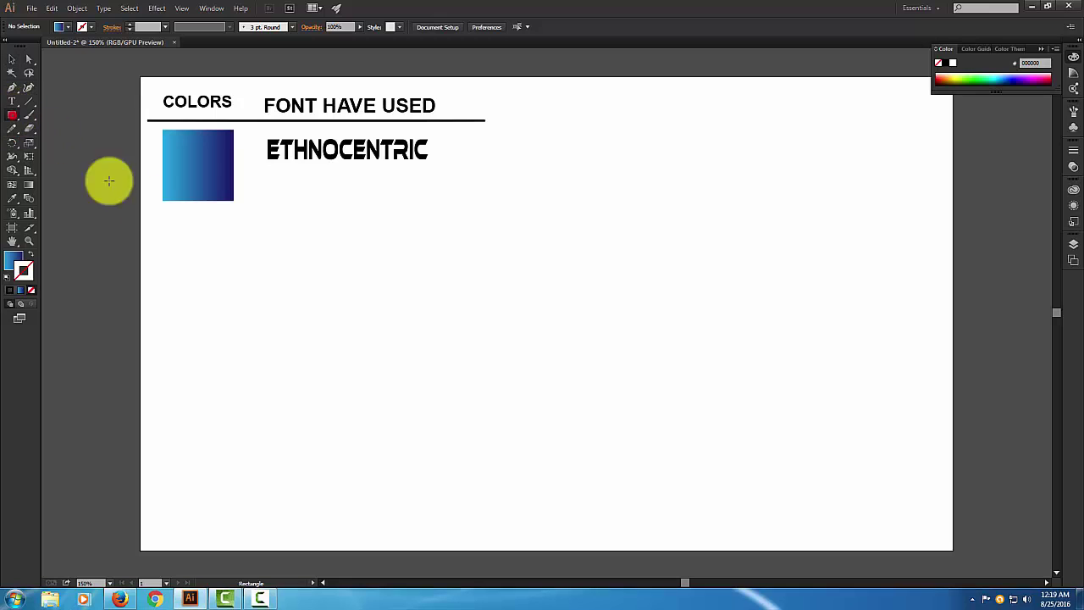
Create a 200 × 200 px square and move it toward the artboard centre.
left_click(517, 284)
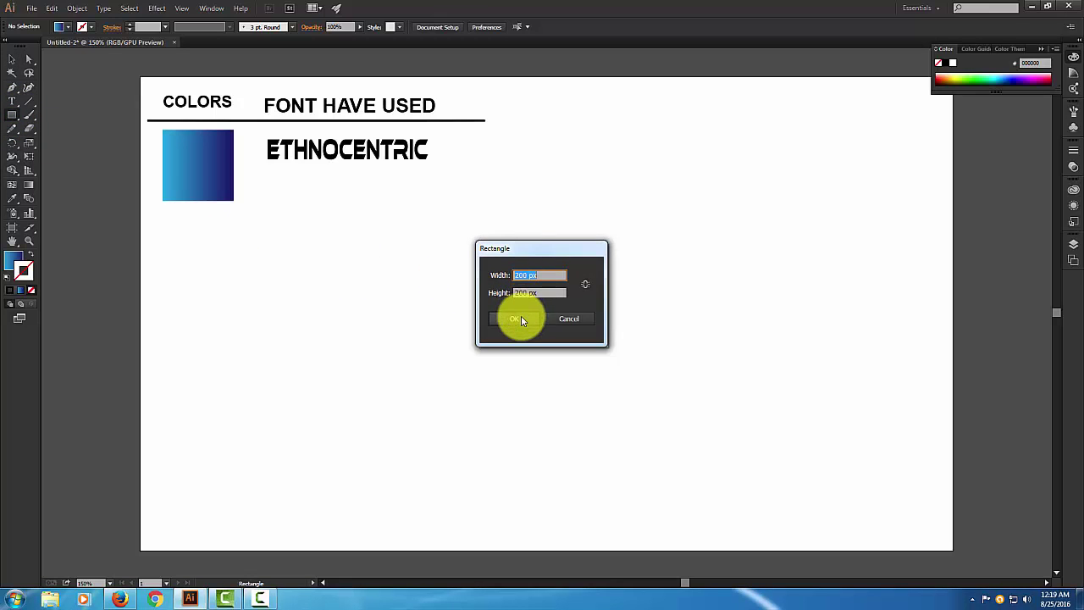
left_click(521, 315)
left_click(13, 59)
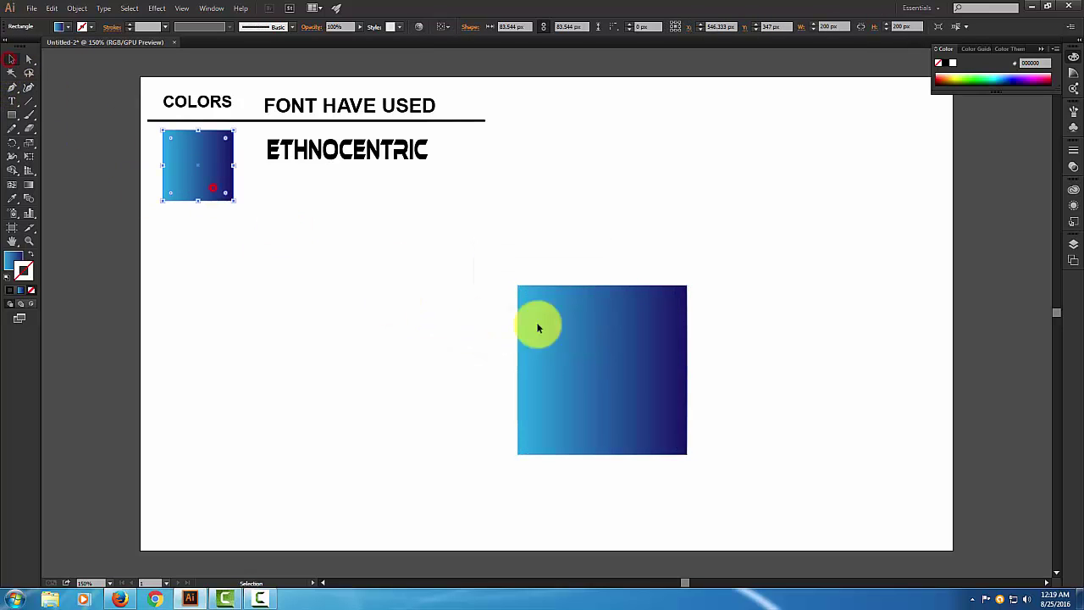
left_click_drag(537, 322, 427, 296)
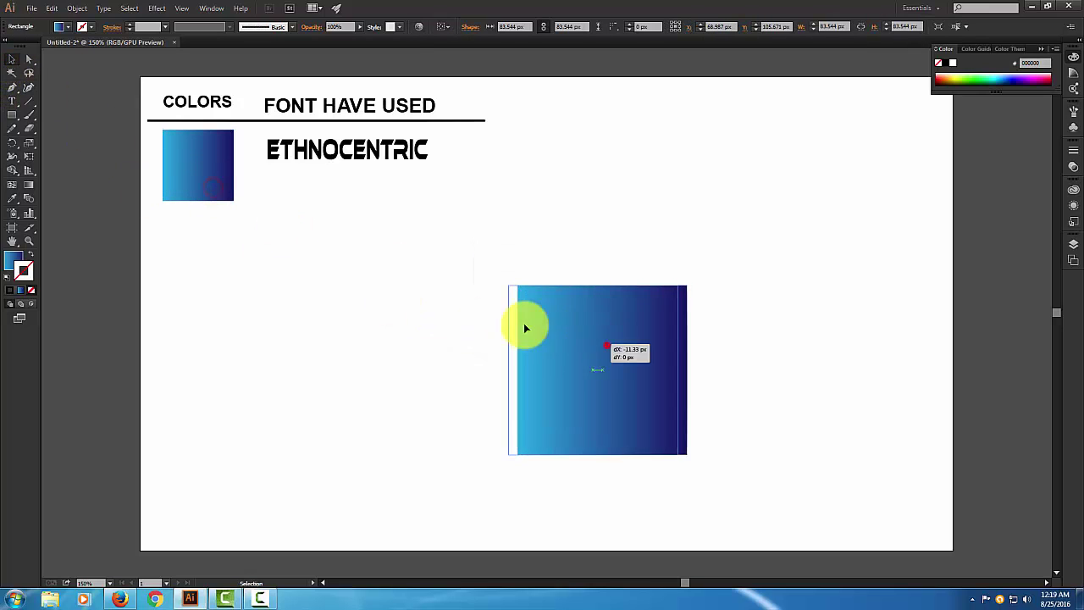
Fill the square with a solid yellow swatch and reselect it.
left_click(68, 27)
left_click(29, 52)
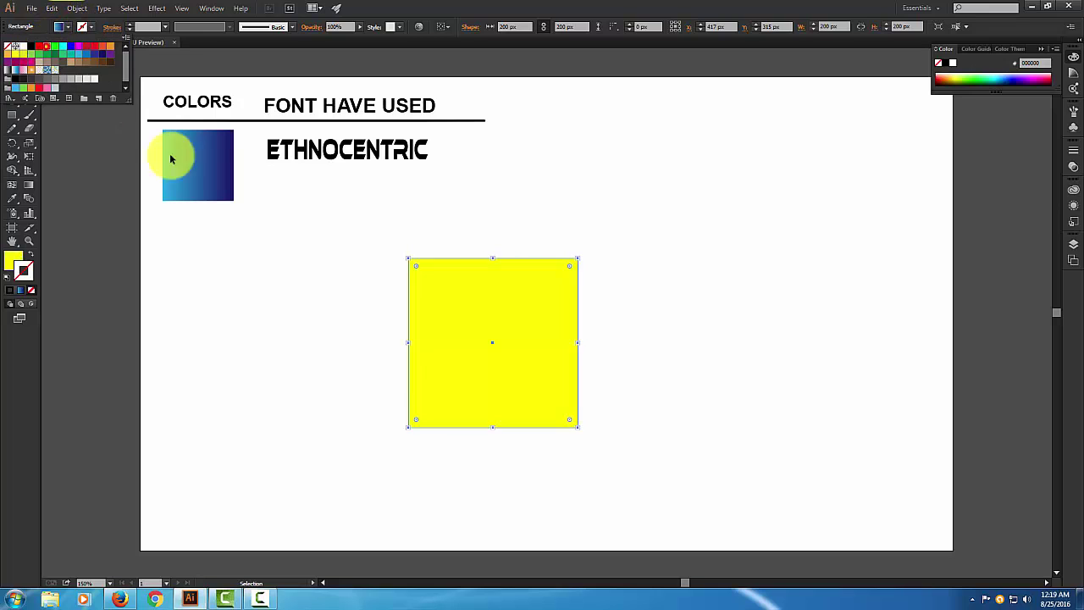
left_click(274, 252)
left_click(557, 228)
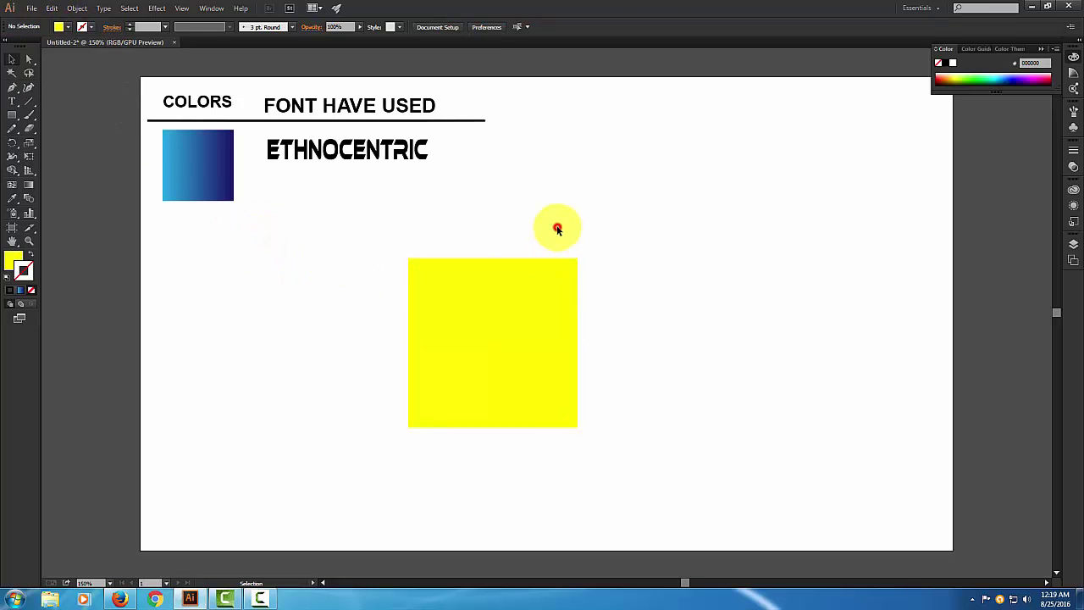
left_click(524, 309)
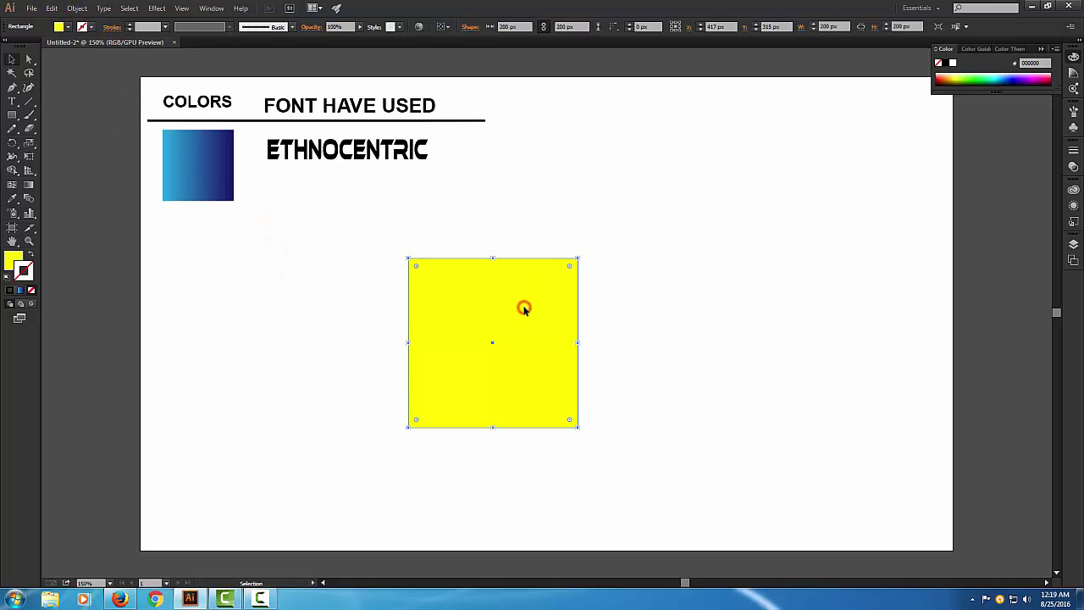
left_click(76, 8)
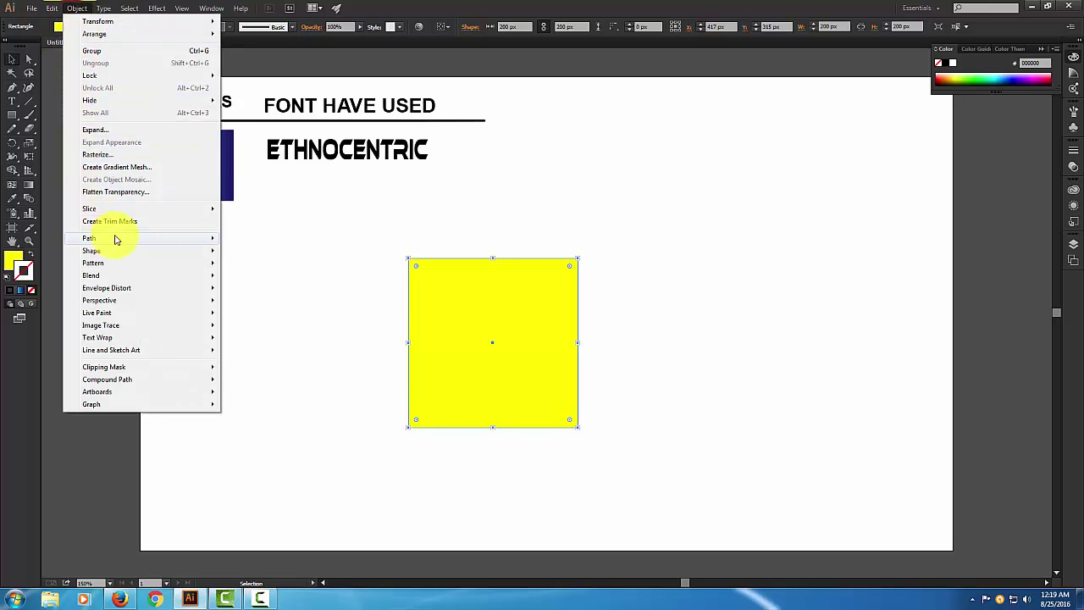
mouse_move(144, 238)
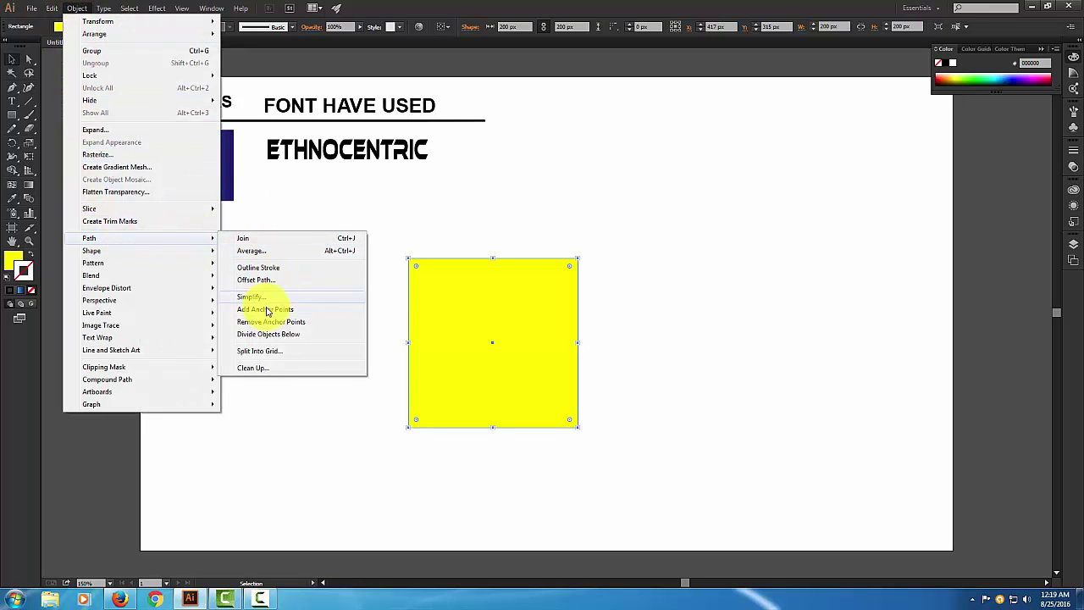
Use Split Into Grid with 8 rows to divide the square into horizontal stripes.
left_click(261, 350)
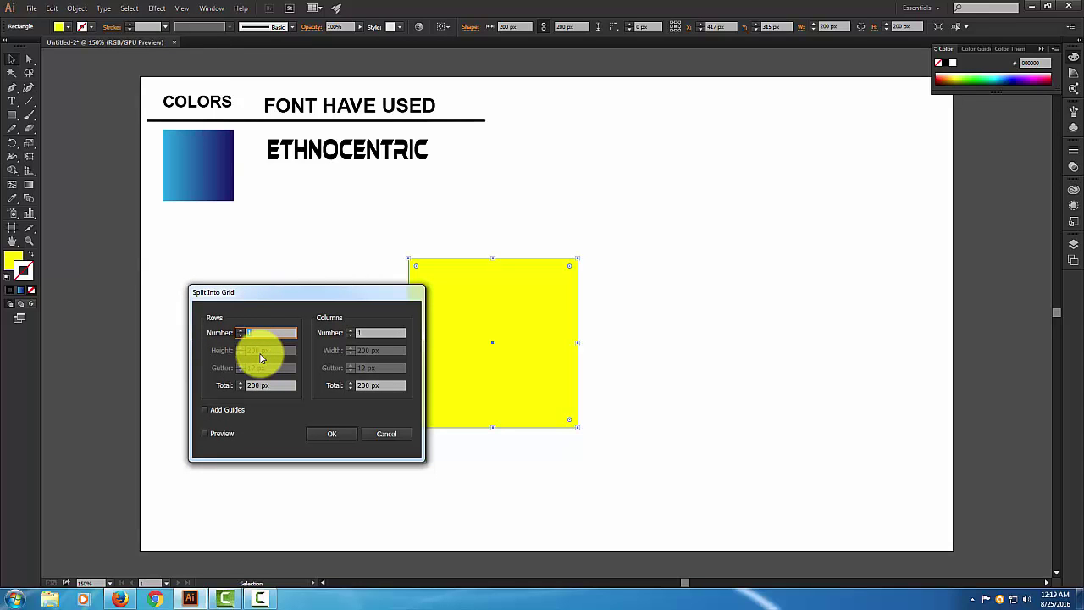
type("8")
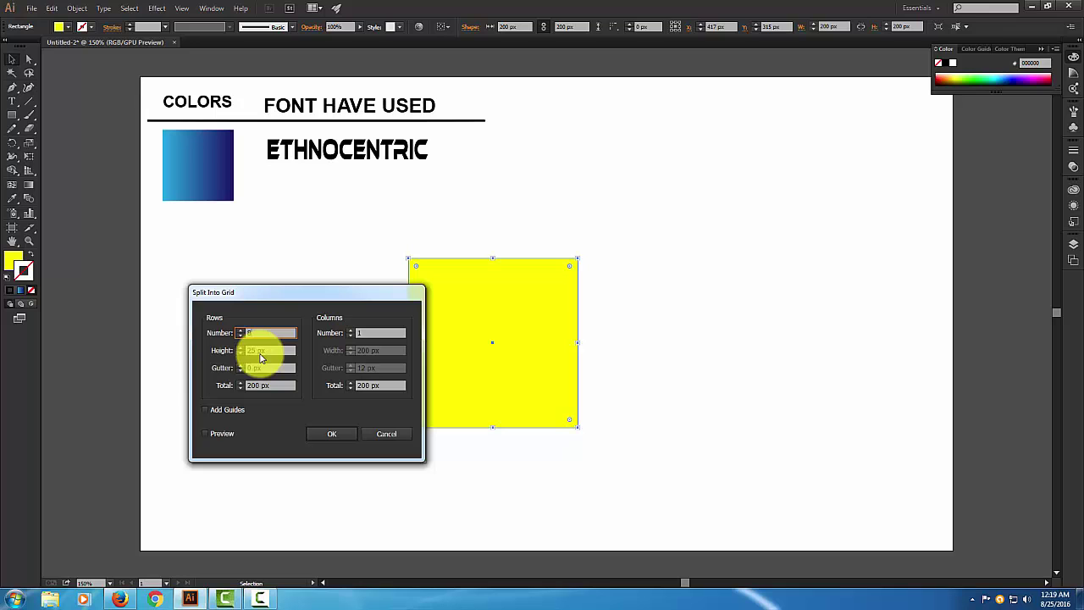
left_click(342, 431)
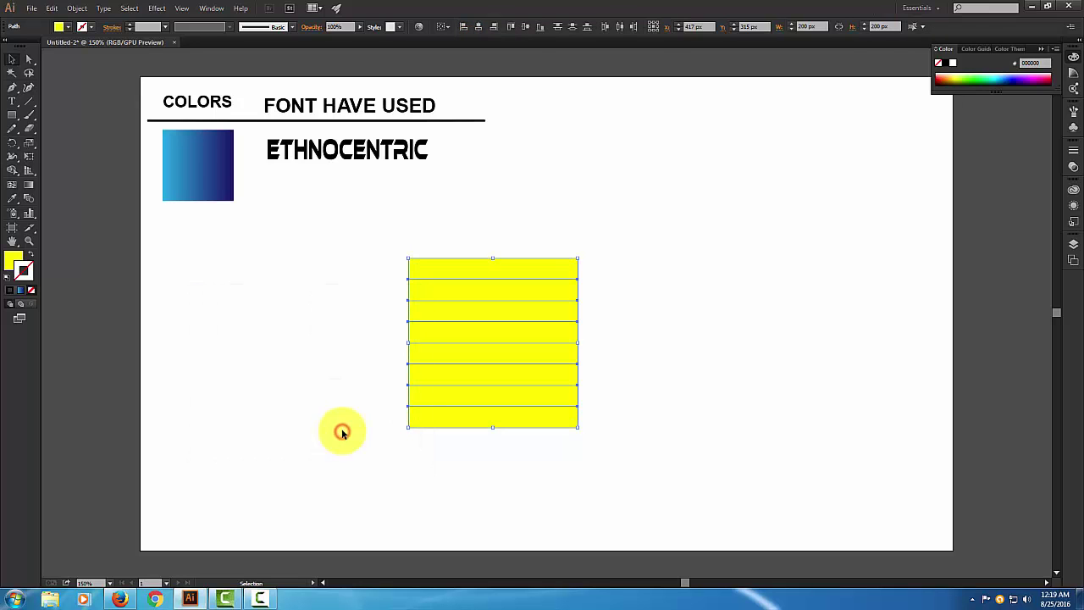
Type an Ethnocentric M, scale it up and drop it onto the yellow square.
left_click(11, 102)
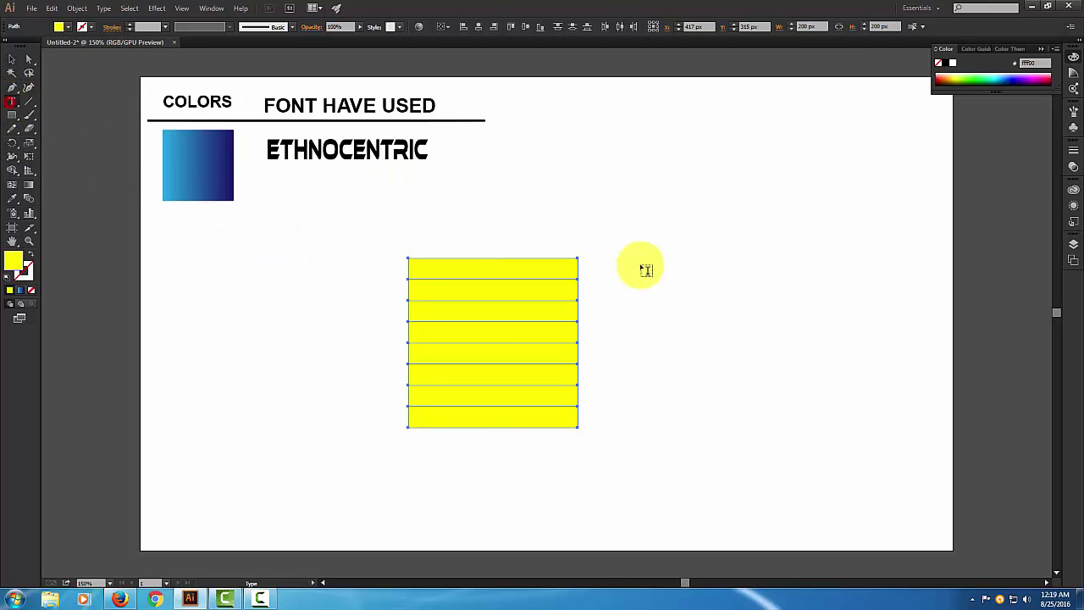
left_click(715, 278)
type("M")
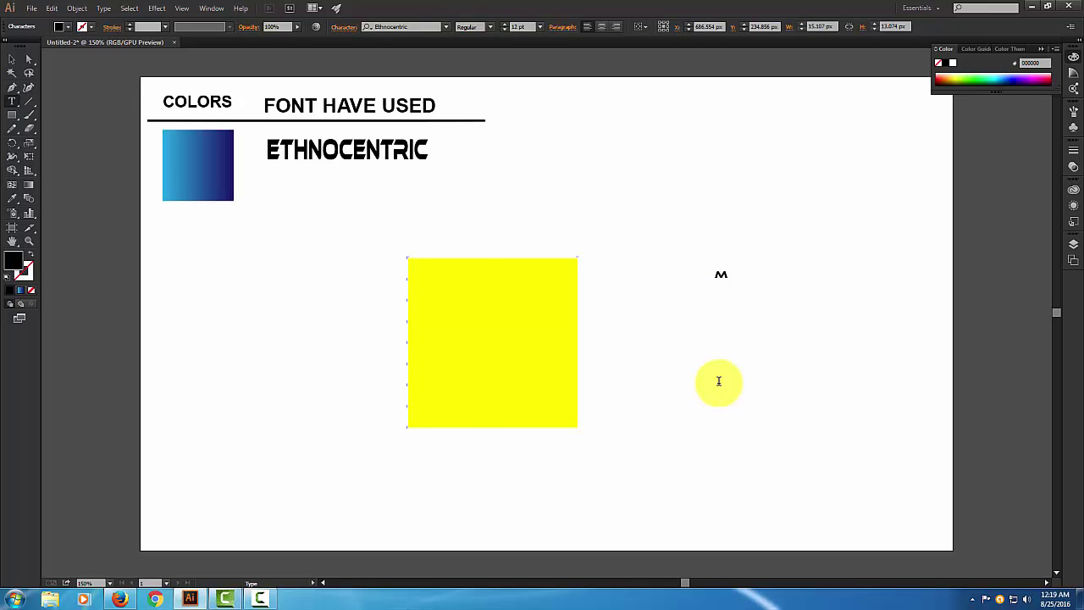
left_click(12, 59)
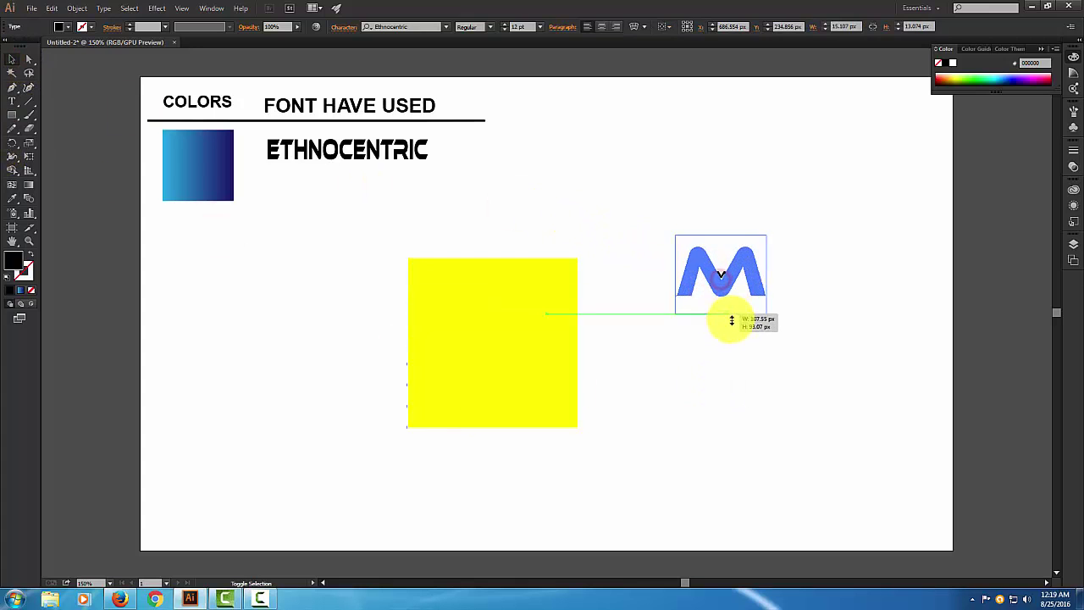
mouse_move(720, 278)
left_mouse_down()
mouse_move(728, 363)
mouse_move(682, 314)
left_mouse_up()
left_click_drag(575, 357, 496, 375)
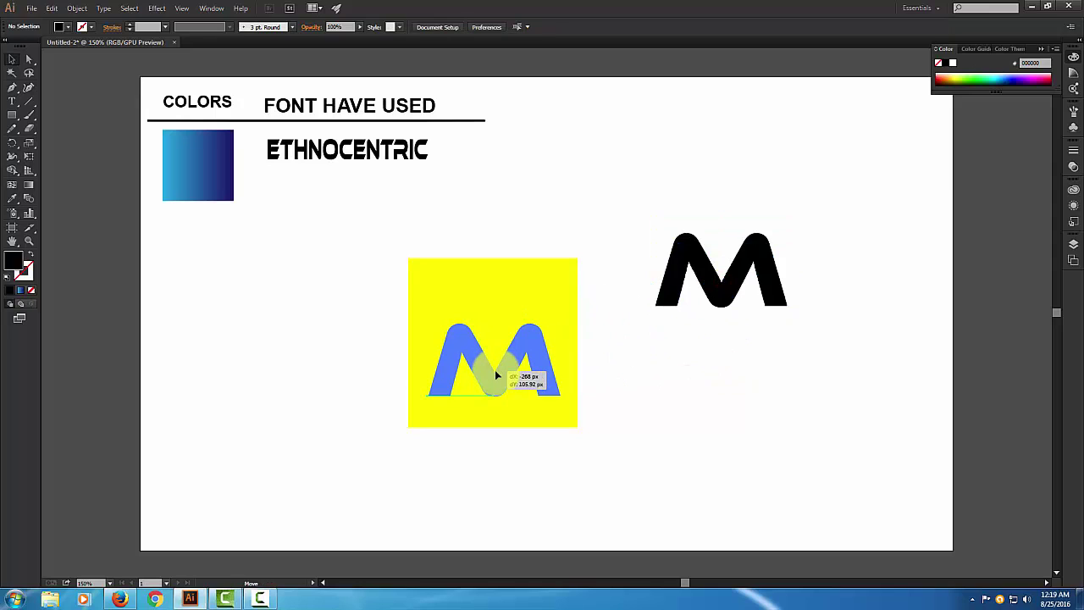
left_click_drag(495, 374, 496, 374)
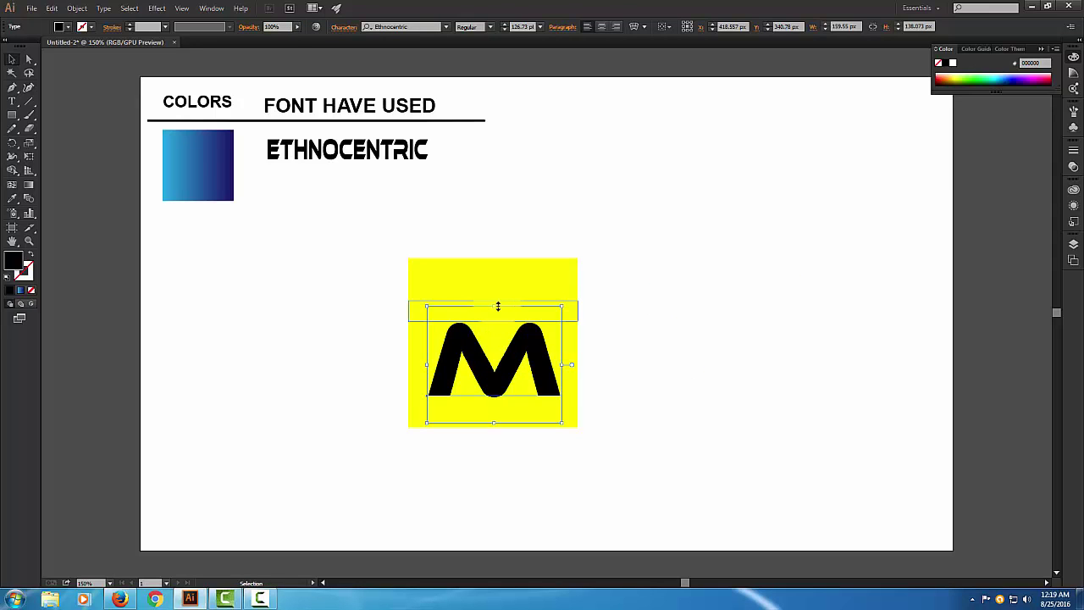
Stretch the M taller to fill the square and set its fill to None.
left_click(495, 390)
left_click_drag(494, 304, 493, 296)
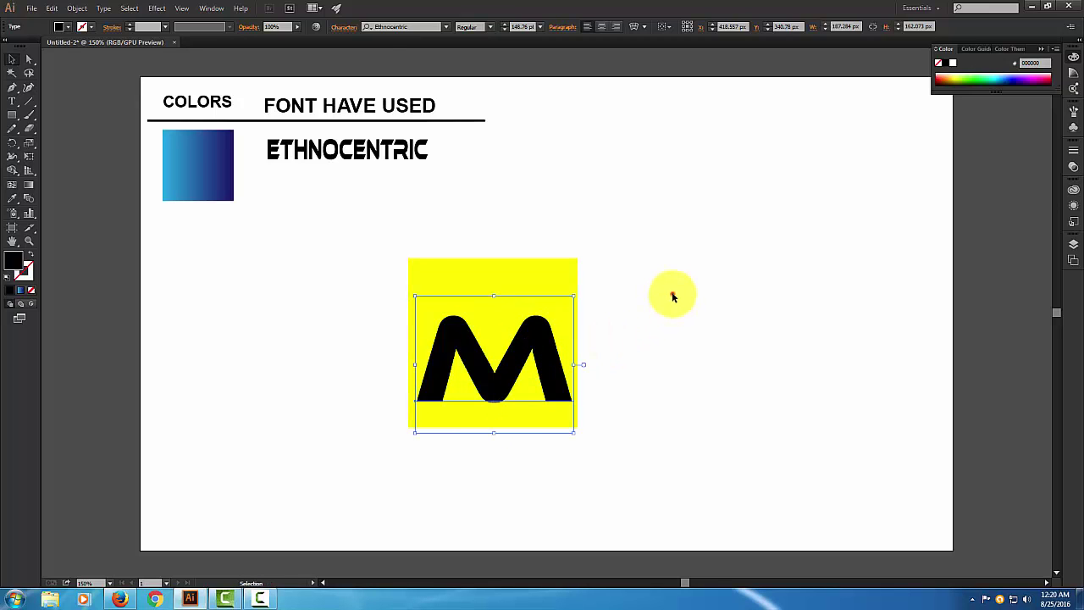
left_click(673, 296)
left_click(521, 349)
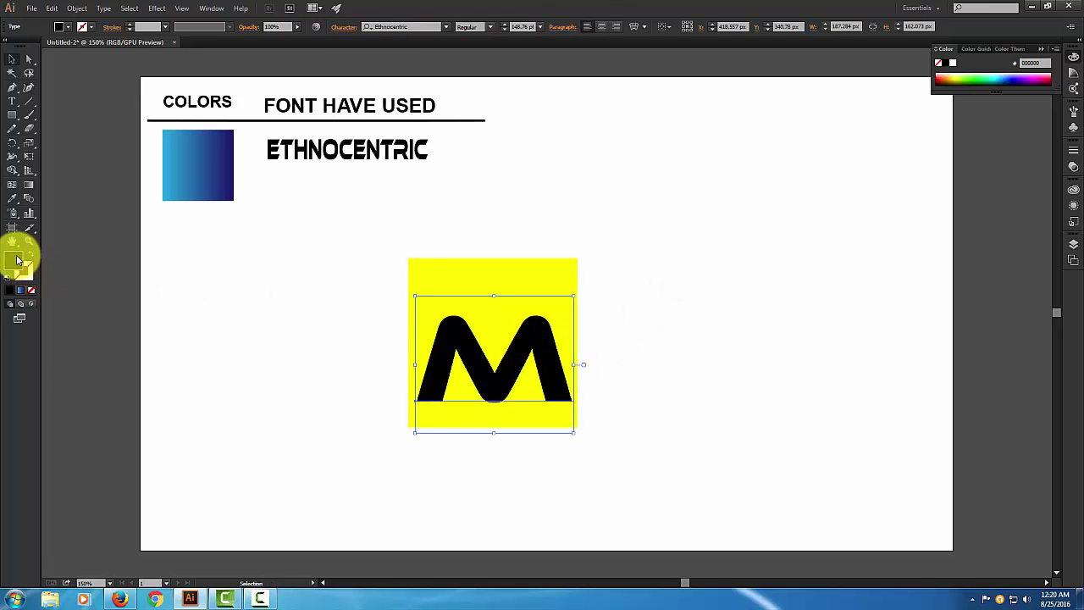
left_click(31, 290)
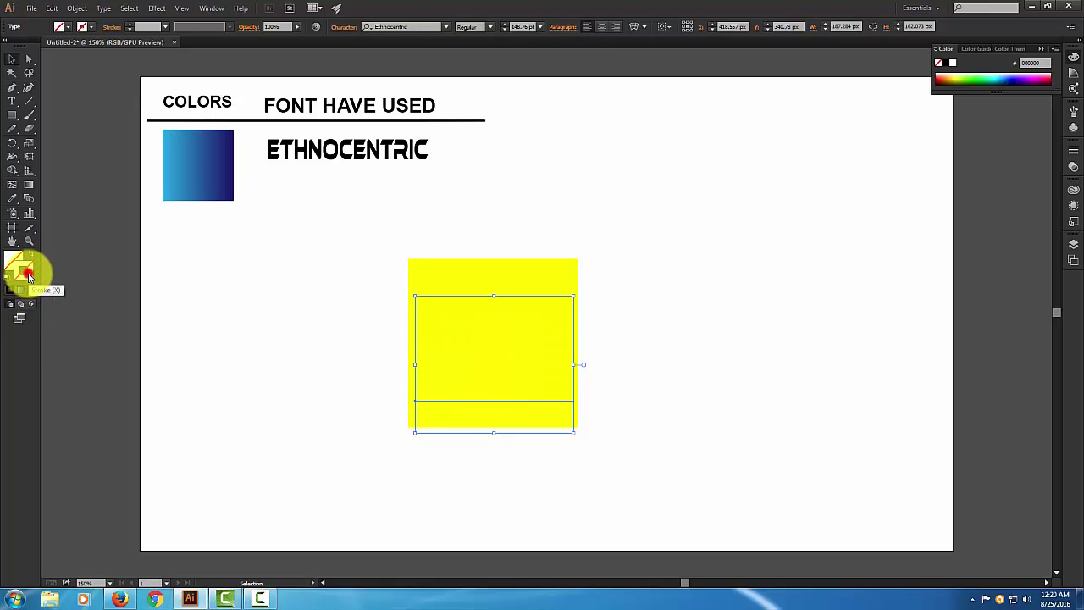
Give the M a 070707 stroke and expand it into outlined paths.
double_click(28, 274)
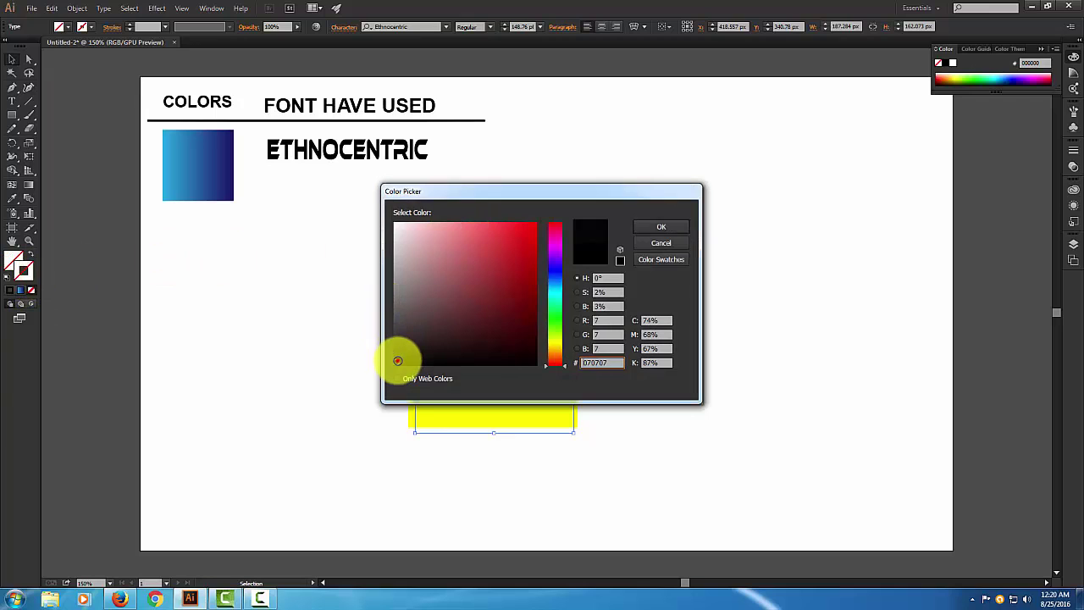
left_click(661, 226)
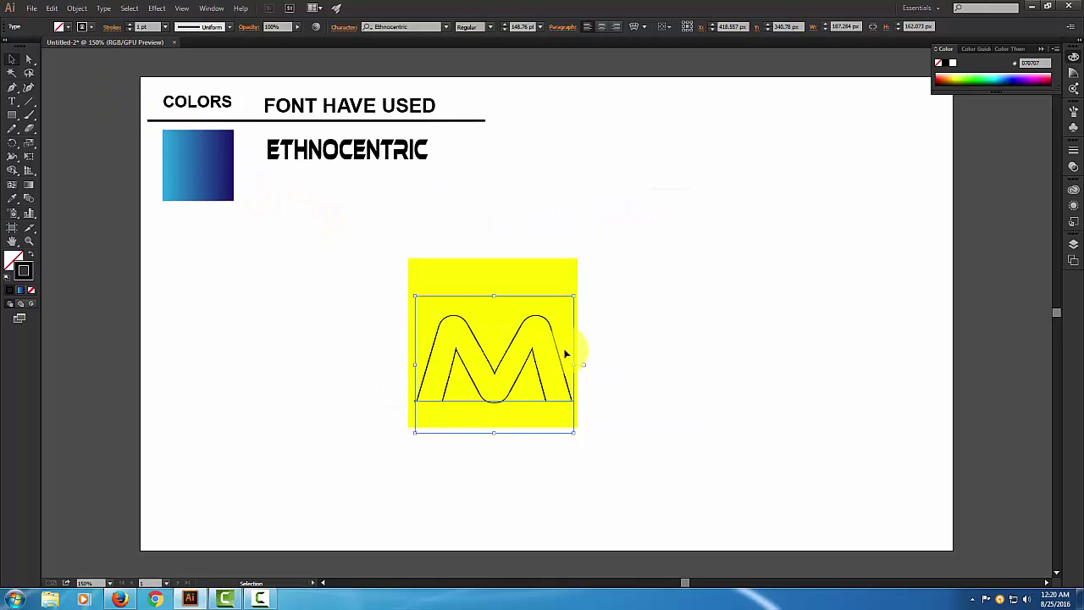
left_click(76, 8)
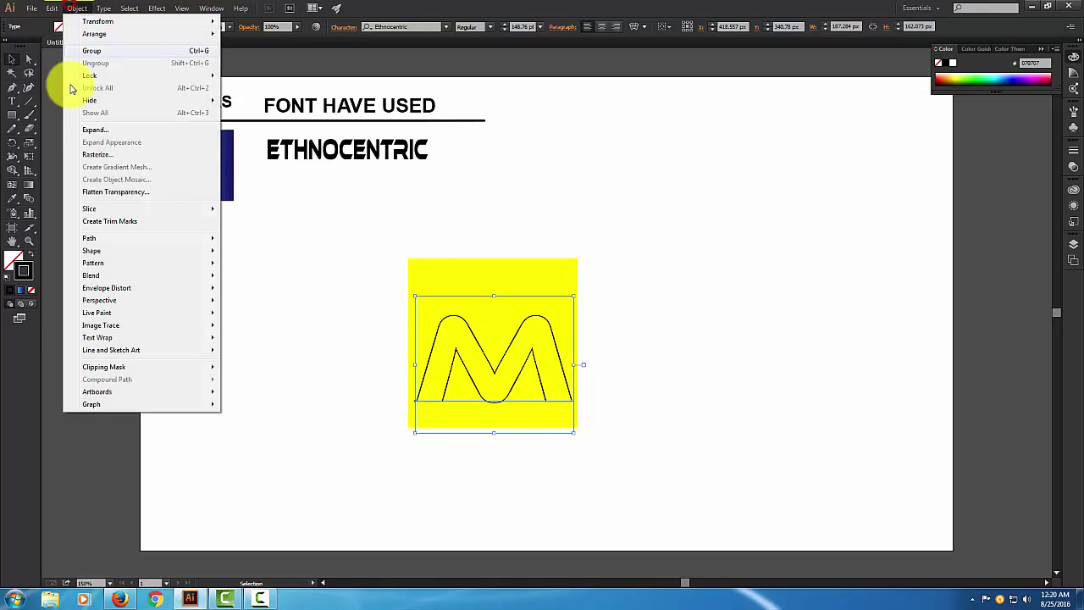
left_click(91, 130)
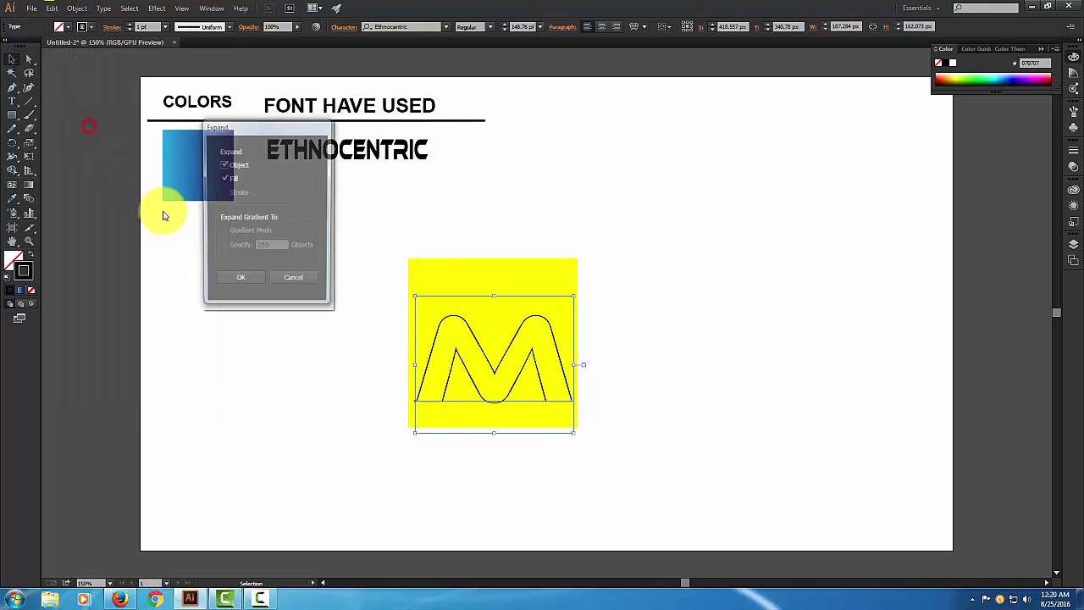
left_click(239, 283)
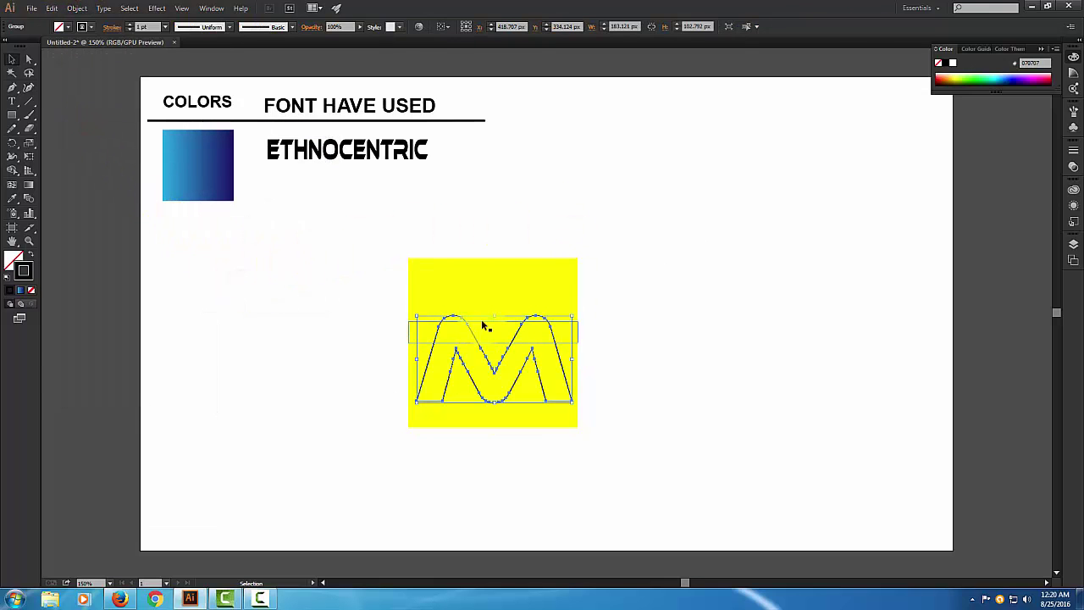
left_click(76, 8)
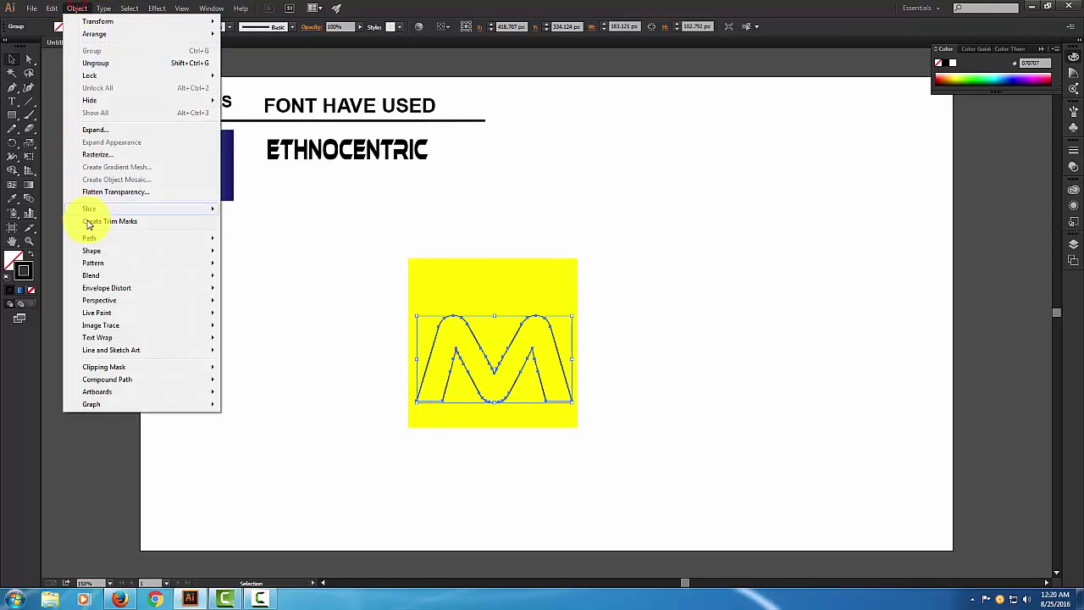
mouse_move(89, 238)
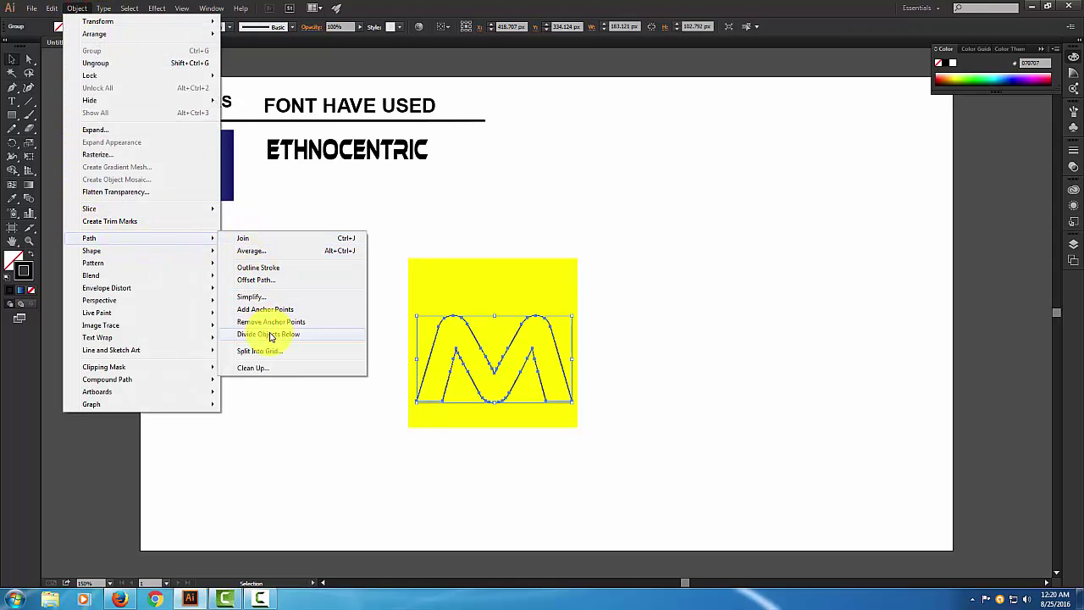
Cut the stripes with the M's shape and delete the excess triangle and strip pieces.
left_click(269, 335)
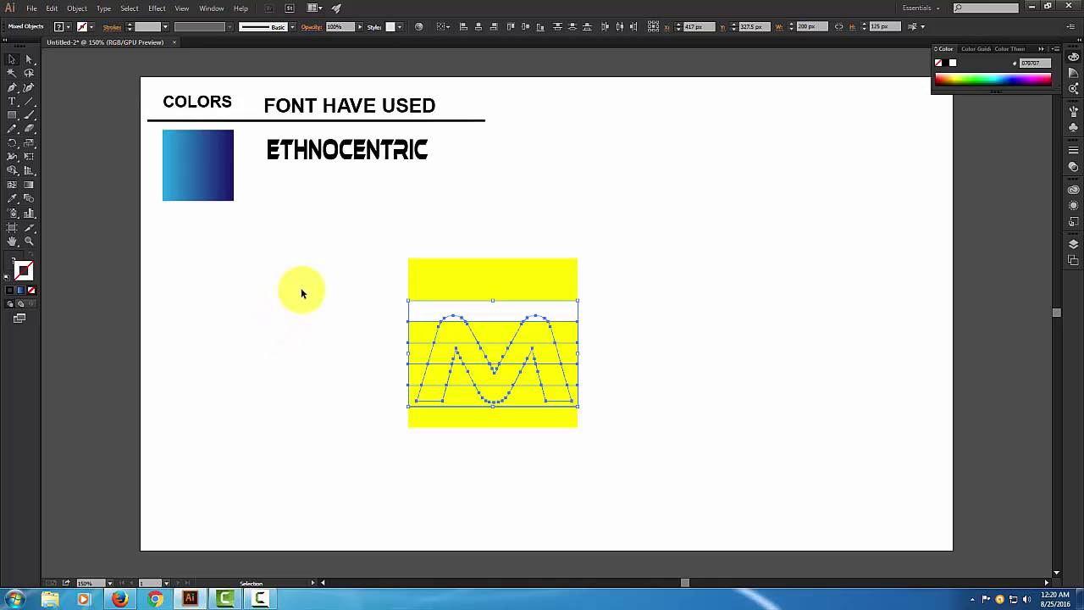
key("Delete")
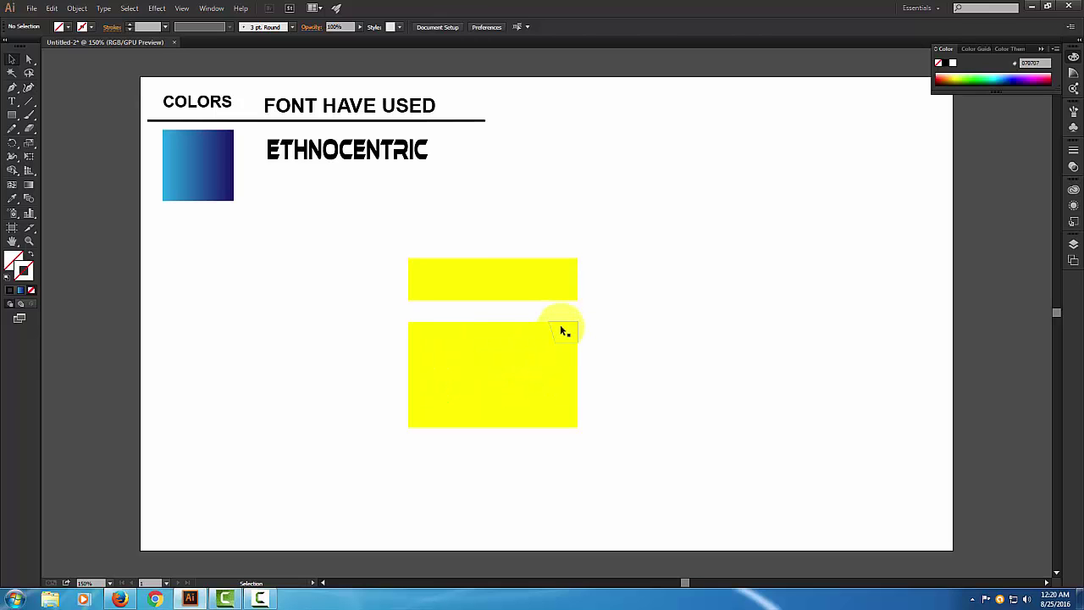
left_click(568, 334)
left_click(570, 353)
left_click(567, 339)
key("Delete")
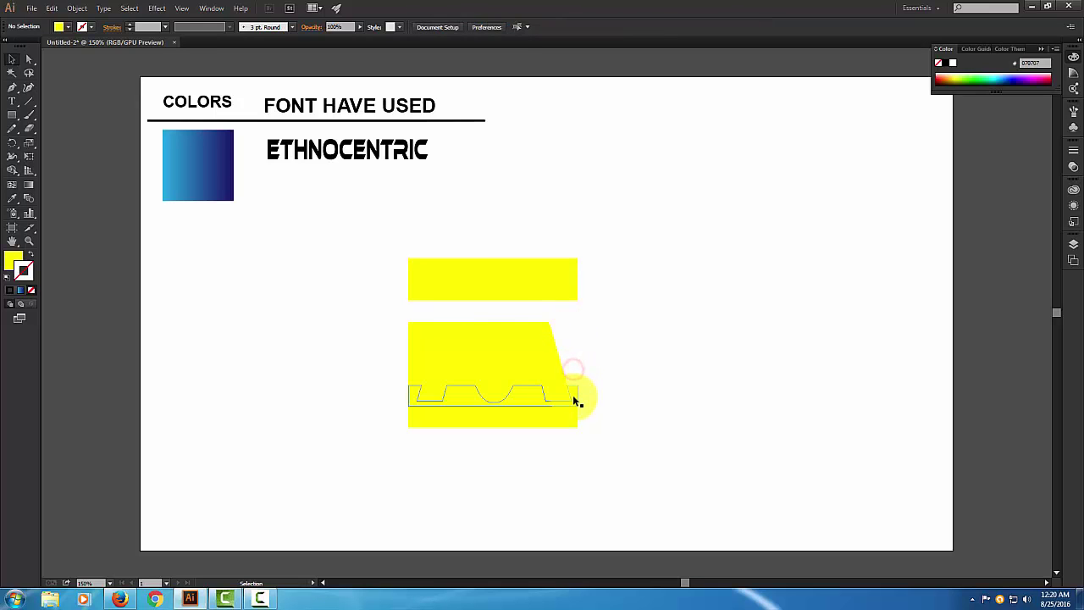
left_click(574, 398)
key("Delete")
left_click(559, 412)
key("Delete")
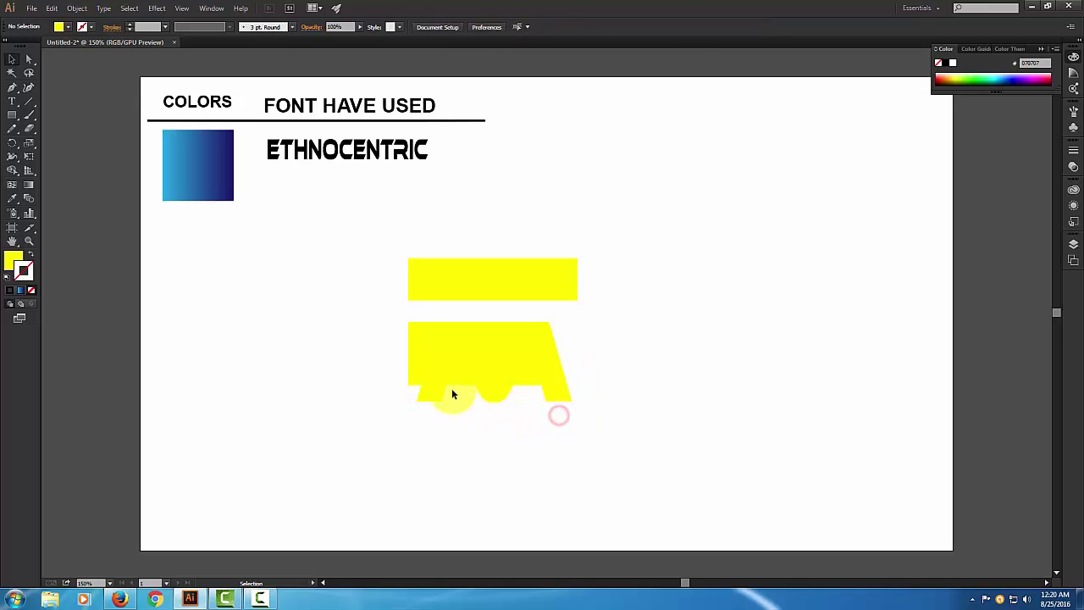
Reposition the M, pull off the top yellow bar and ungroup the pieces.
left_click_drag(465, 379, 457, 360)
left_click(525, 383)
left_click(532, 361)
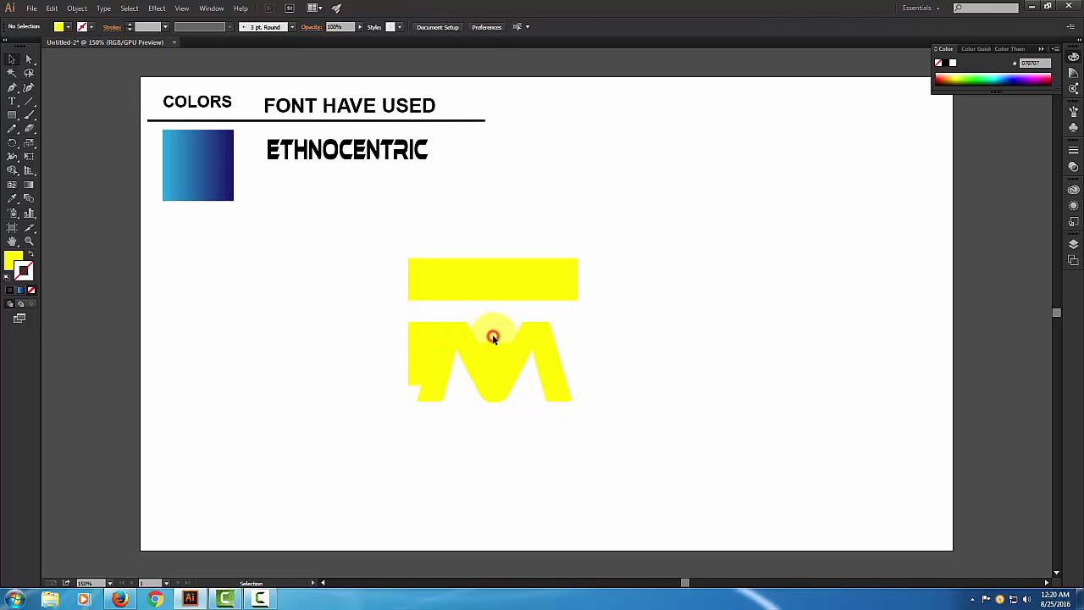
left_click_drag(496, 354, 499, 371)
left_click(494, 365)
left_click_drag(504, 271, 470, 312)
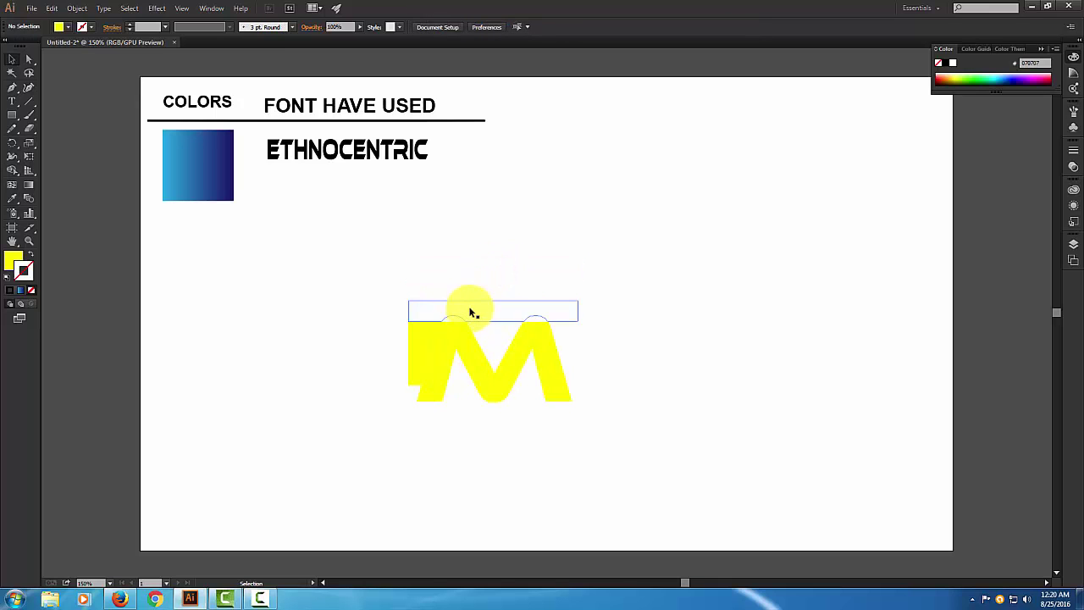
right_click(470, 311)
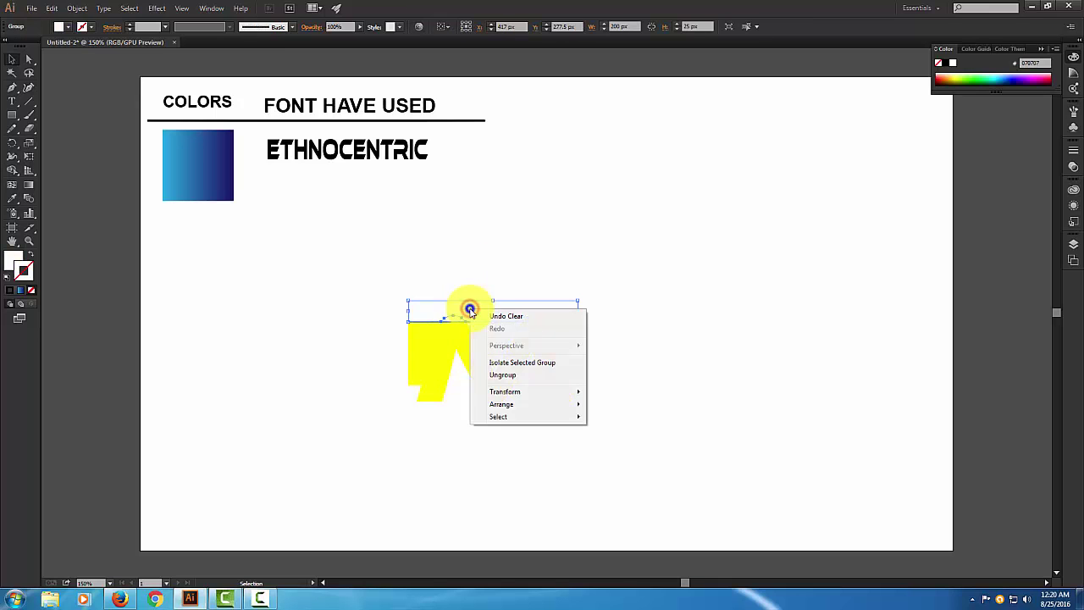
left_click(501, 377)
left_click(496, 228)
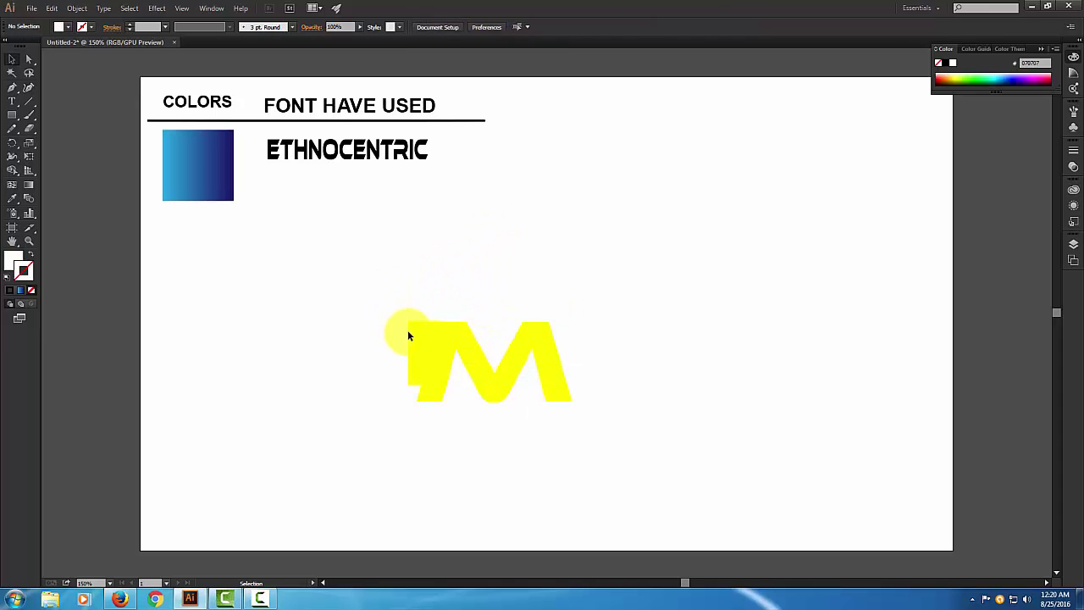
Marquee-select all the M pieces and scale the M up much larger.
left_click_drag(413, 336, 413, 349)
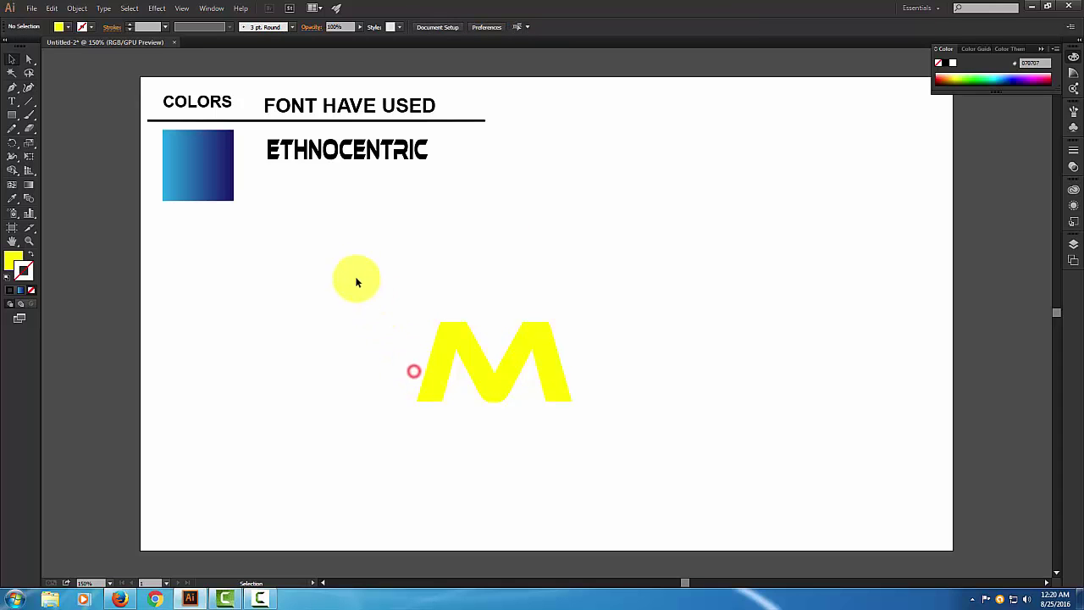
left_click_drag(336, 247, 661, 449)
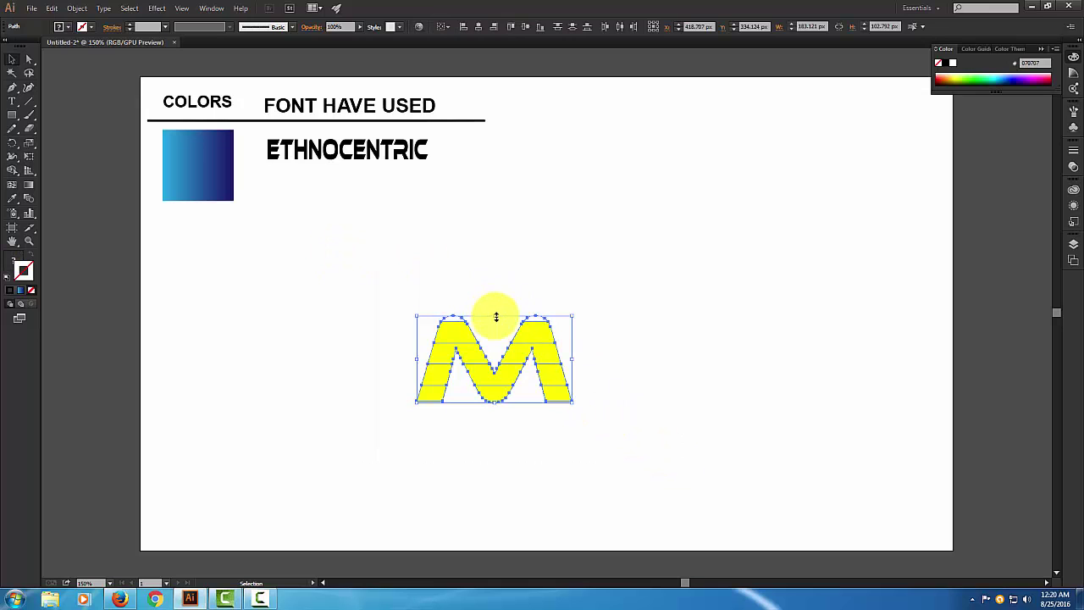
left_click_drag(496, 316, 499, 244)
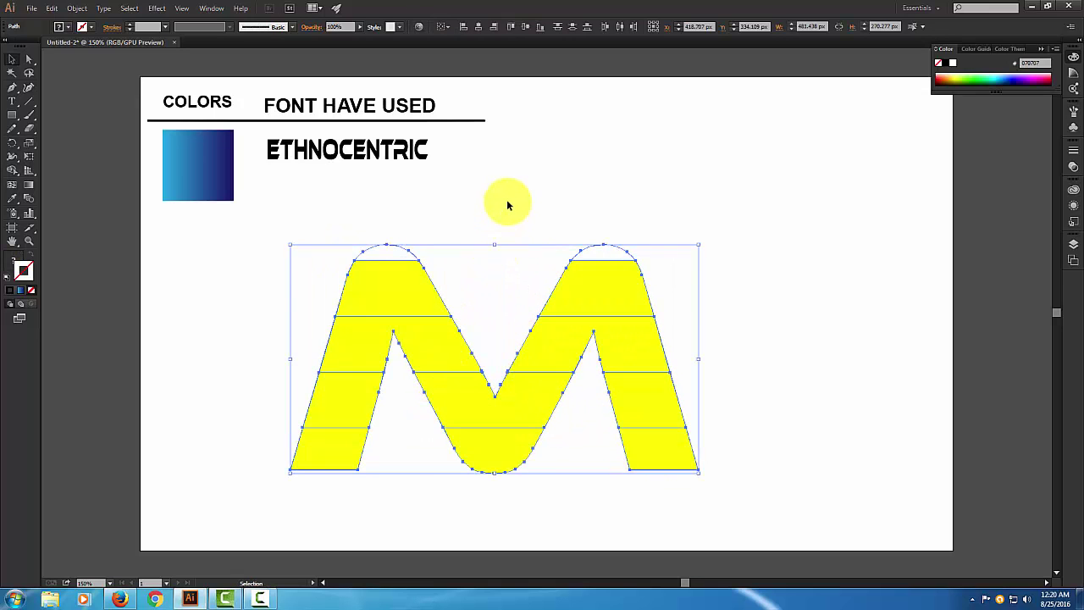
left_click(507, 202)
left_click(392, 251)
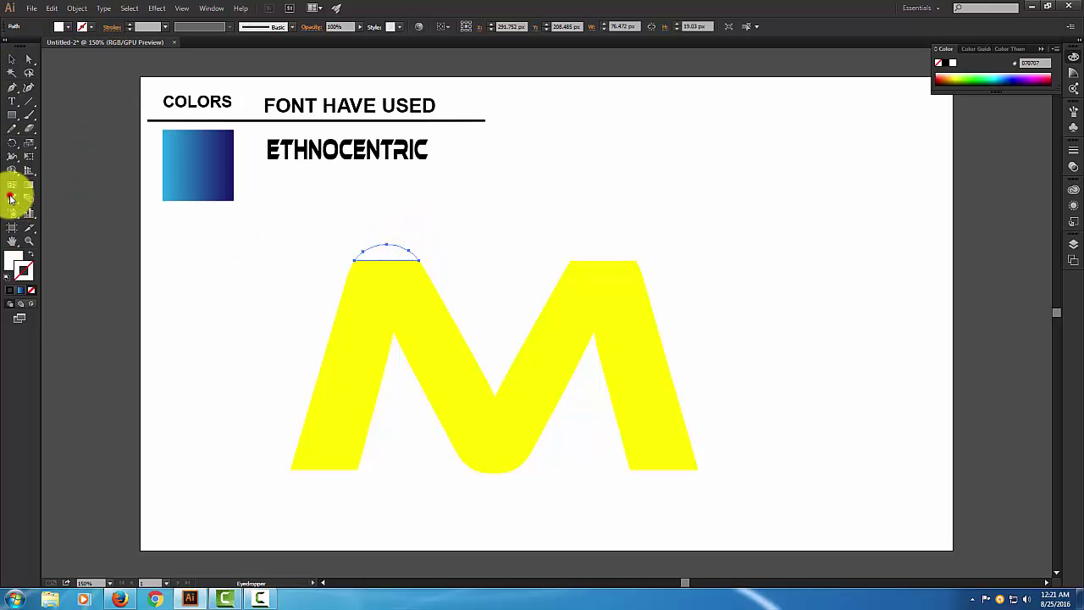
Eyedrop the blue gradient onto the left arc, trapezoid and left-leg yellow pieces.
left_click(173, 147)
left_click(16, 61)
left_click(133, 209)
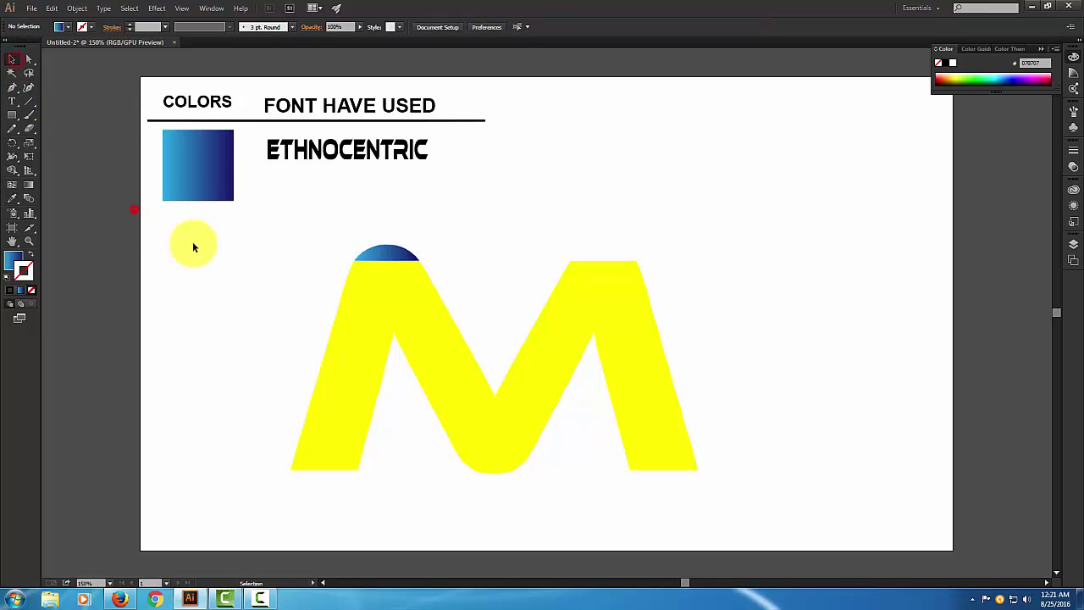
left_click(409, 297)
left_click(12, 198)
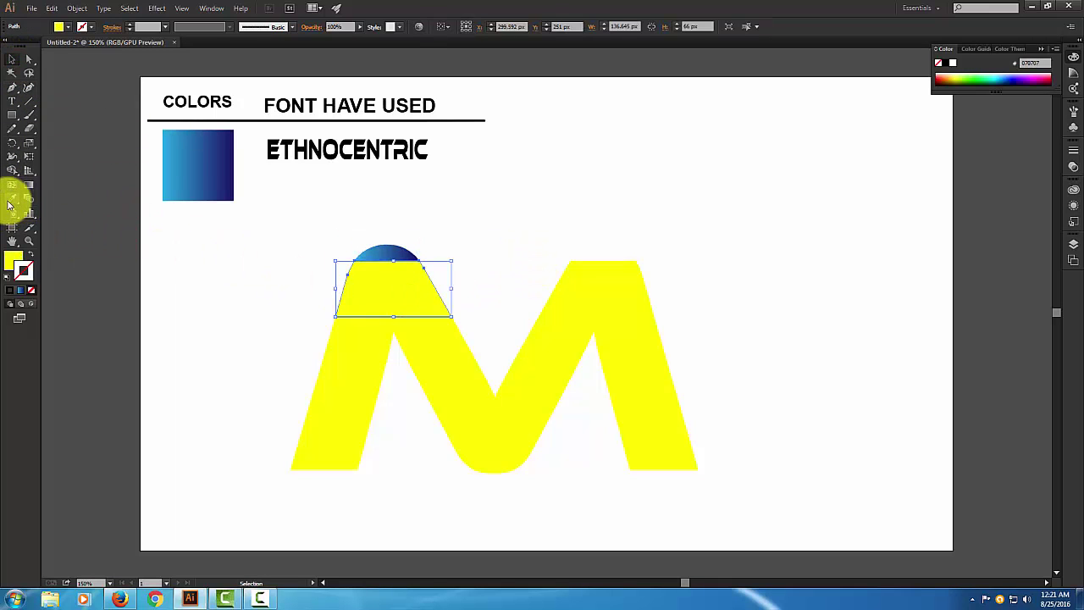
left_click(210, 175)
left_click(12, 59)
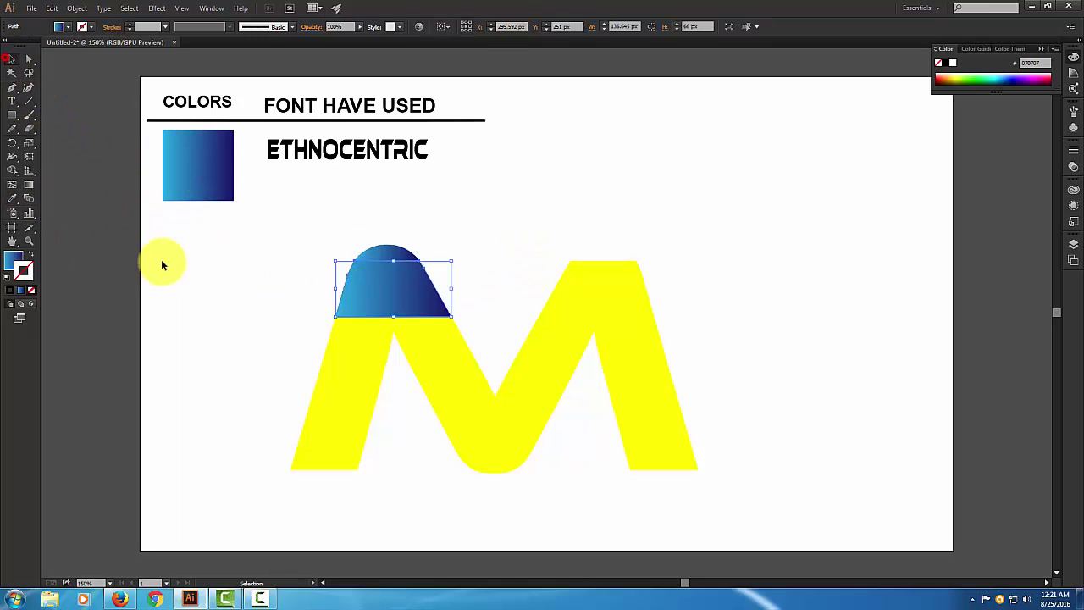
left_click(162, 262)
left_click(348, 346)
left_click(12, 198)
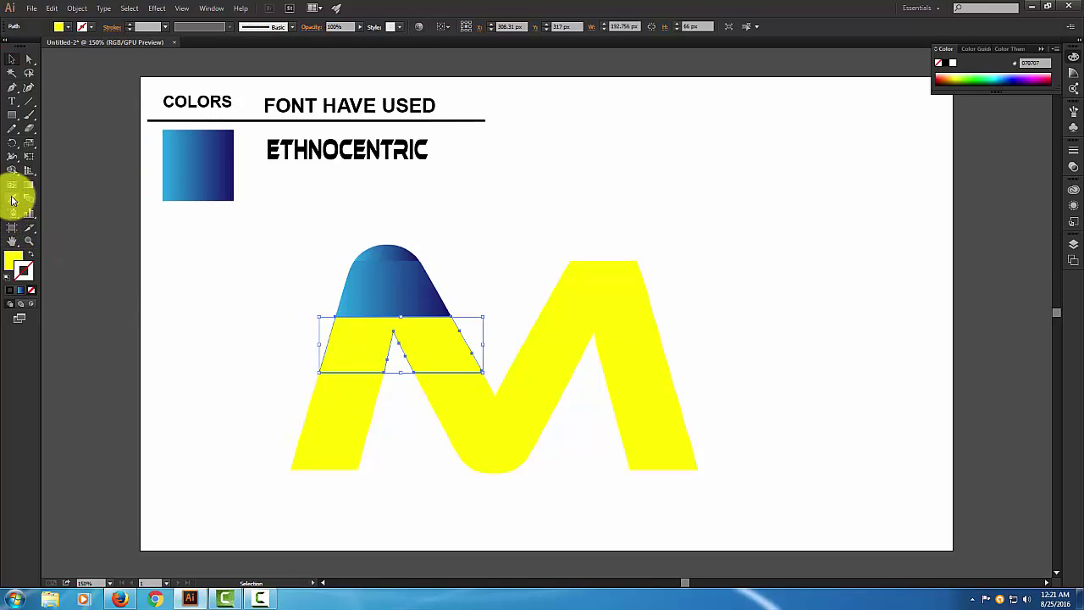
left_click(187, 162)
left_click(12, 60)
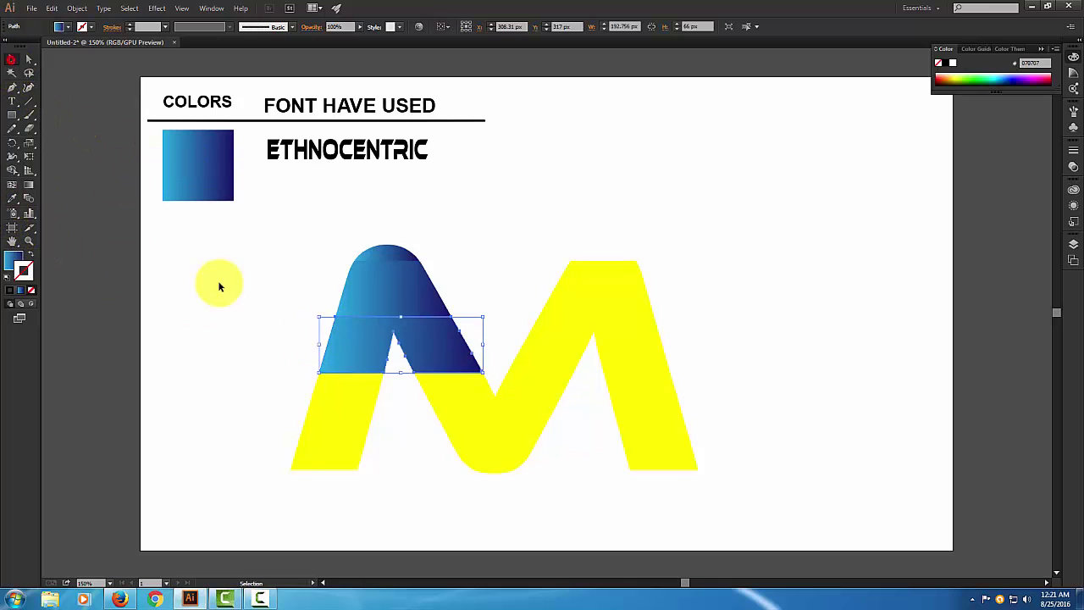
left_click(217, 283)
left_click(326, 396)
left_click(13, 200)
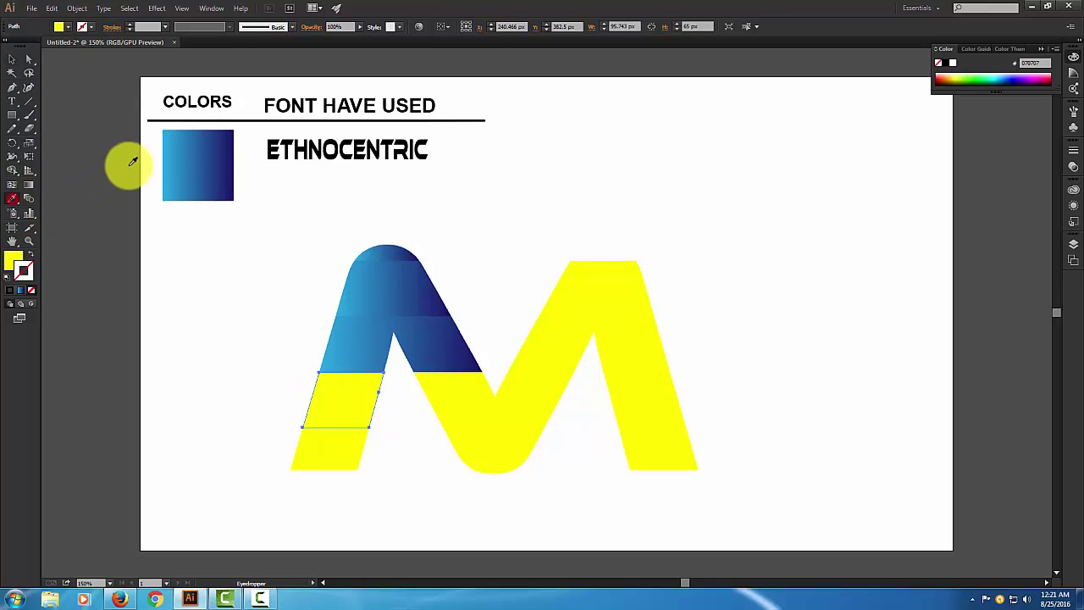
left_click(179, 164)
left_click(184, 269)
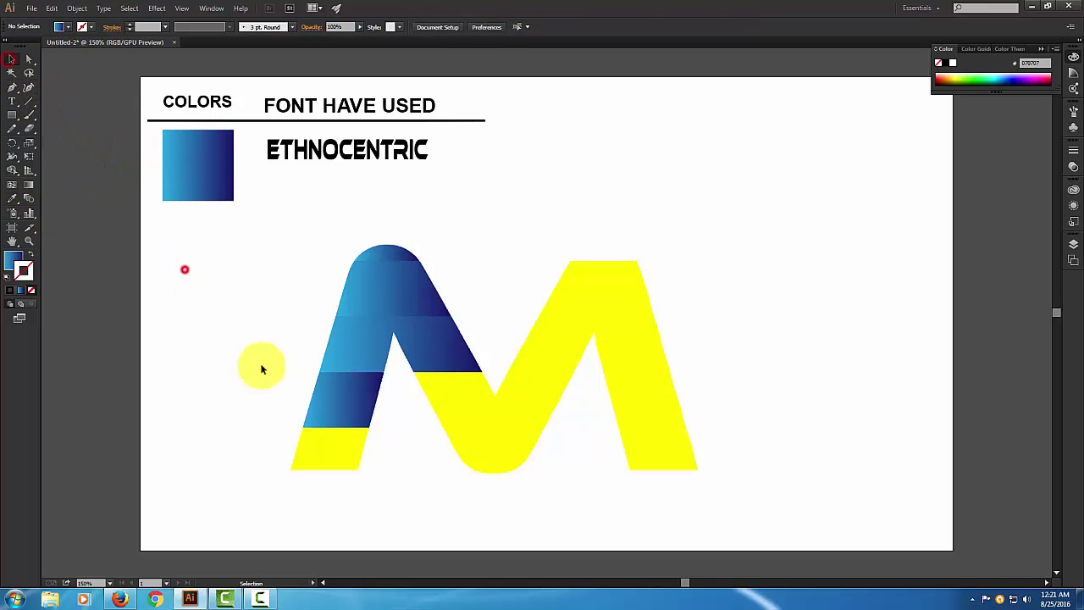
left_click(322, 449)
left_click(13, 198)
left_click(167, 161)
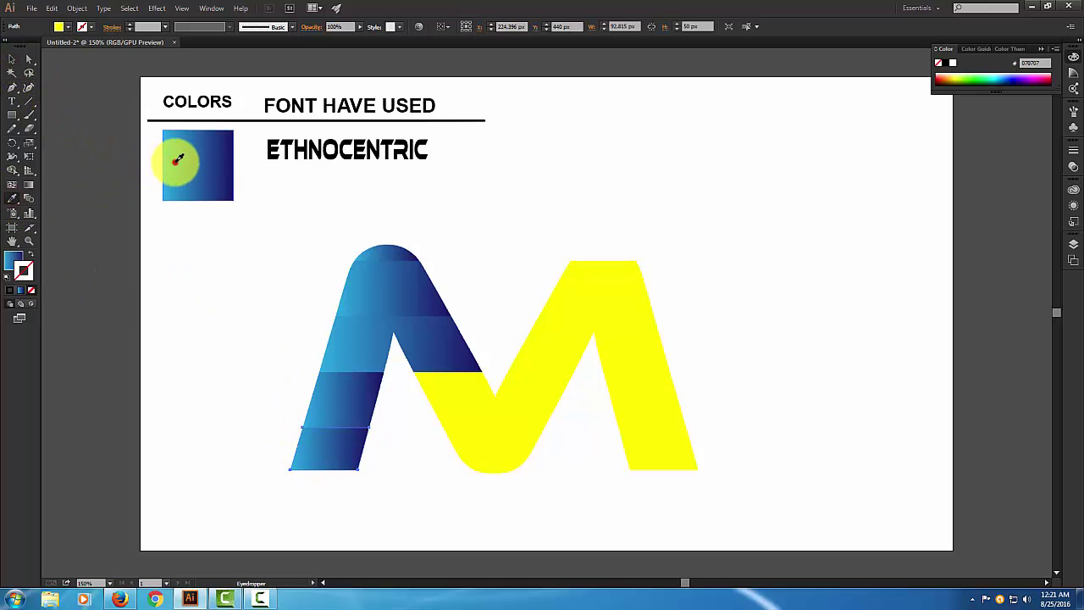
left_click(10, 59)
left_click(214, 300)
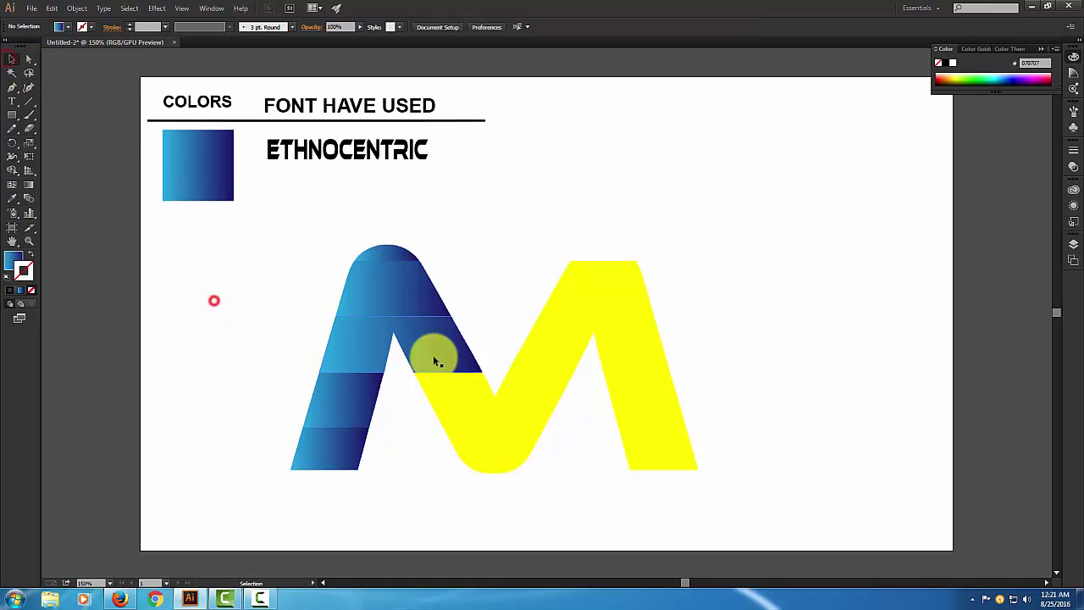
Apply the blue gradient to the middle band, bottom curve and right-leg band.
left_click(467, 415)
left_click(12, 198)
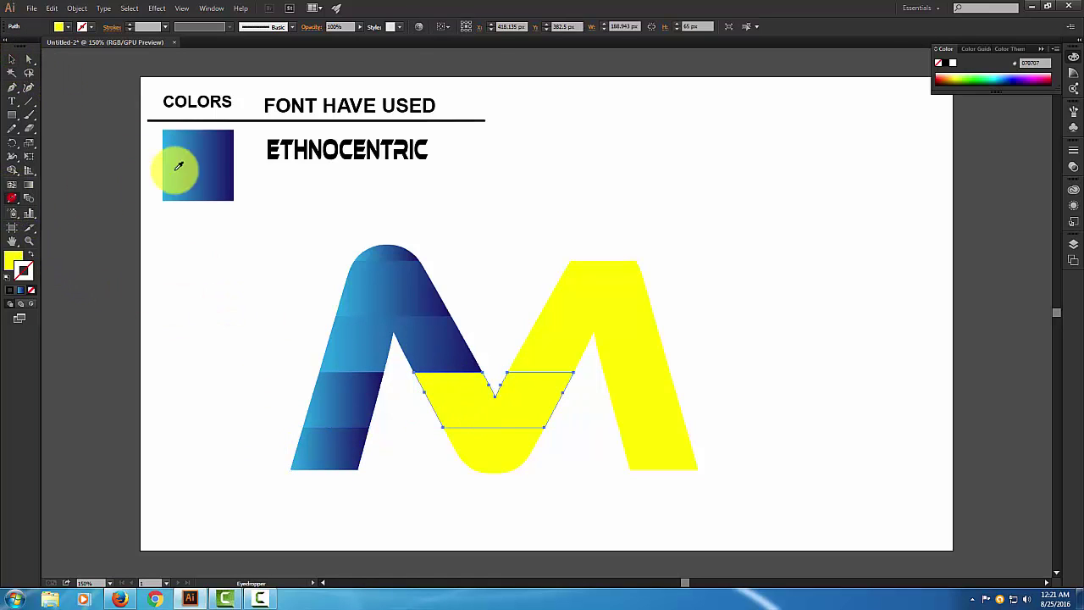
left_click(191, 150)
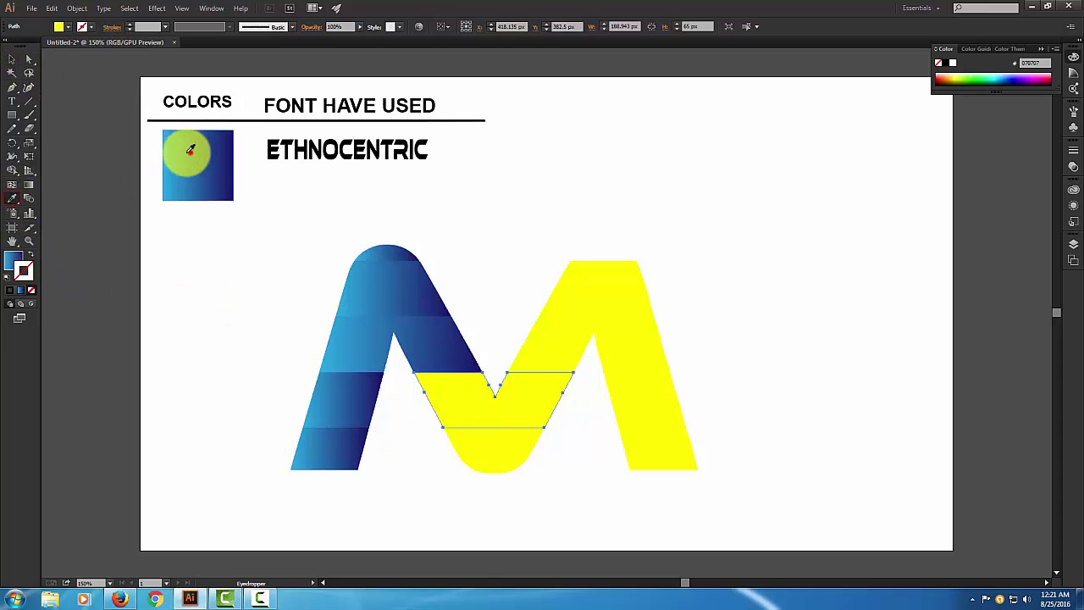
left_click(138, 235)
left_click(523, 455)
left_click(19, 202)
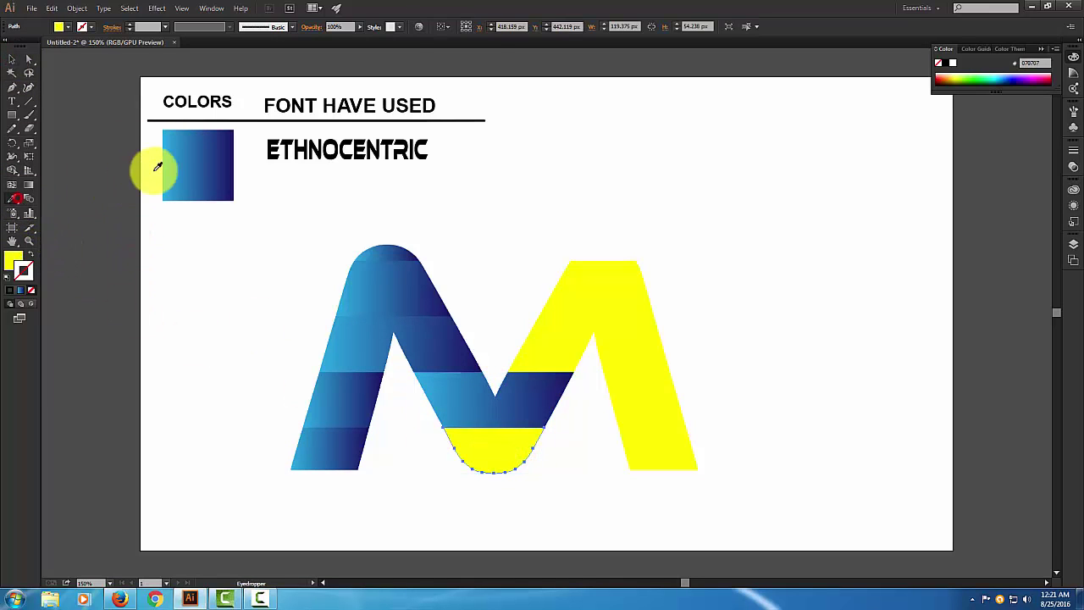
left_click(169, 155)
left_click(12, 59)
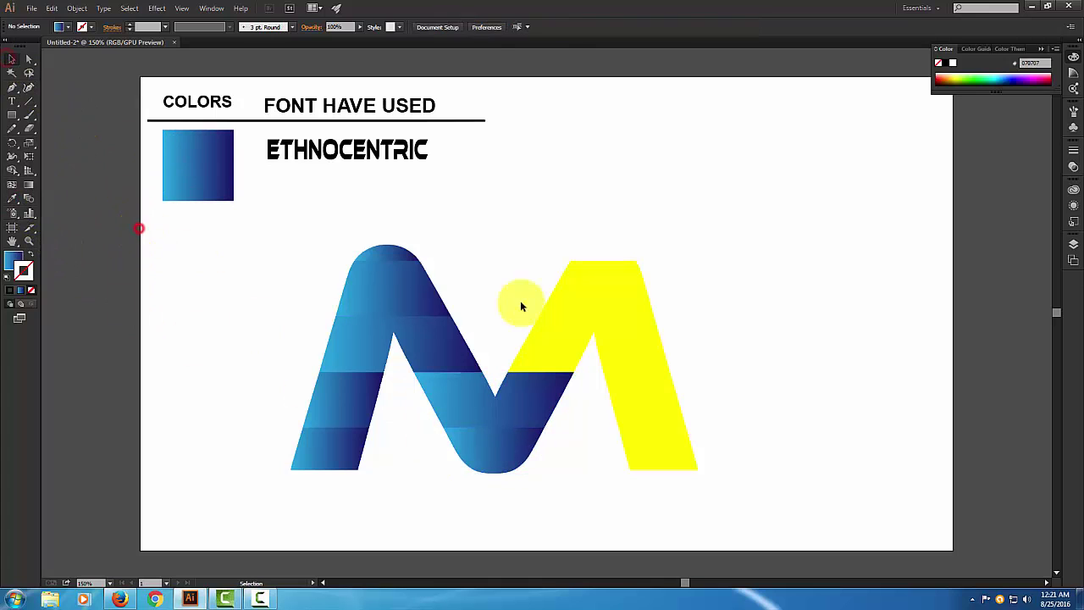
left_click(556, 323)
left_click(19, 202)
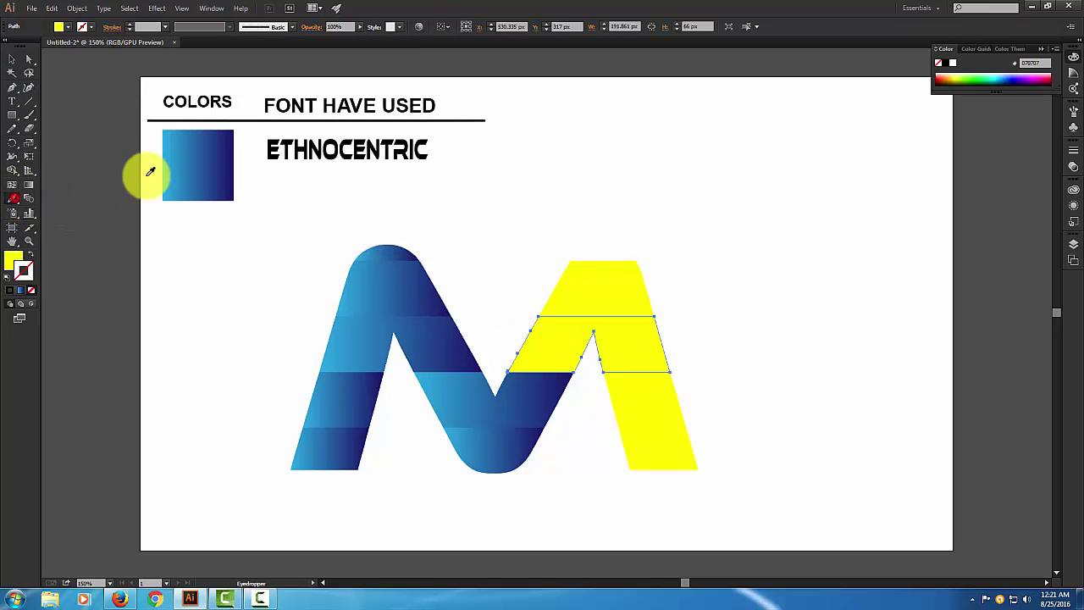
left_click(191, 162)
left_click(12, 59)
left_click(247, 307)
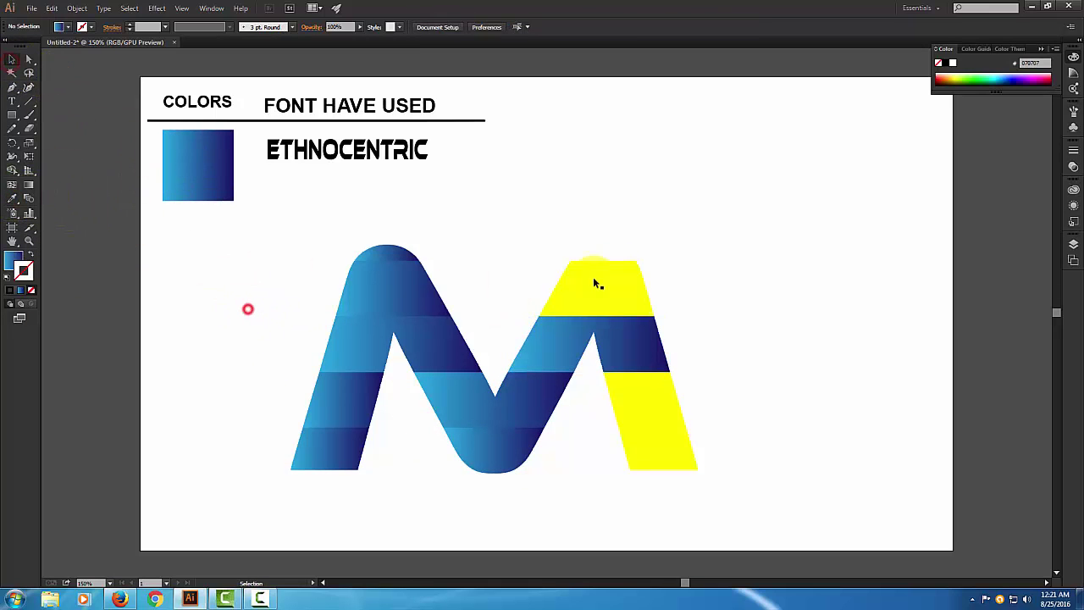
Recolour the right peak's arc cap and remaining right-leg pieces with the blue gradient.
left_click(593, 279)
left_click(13, 202)
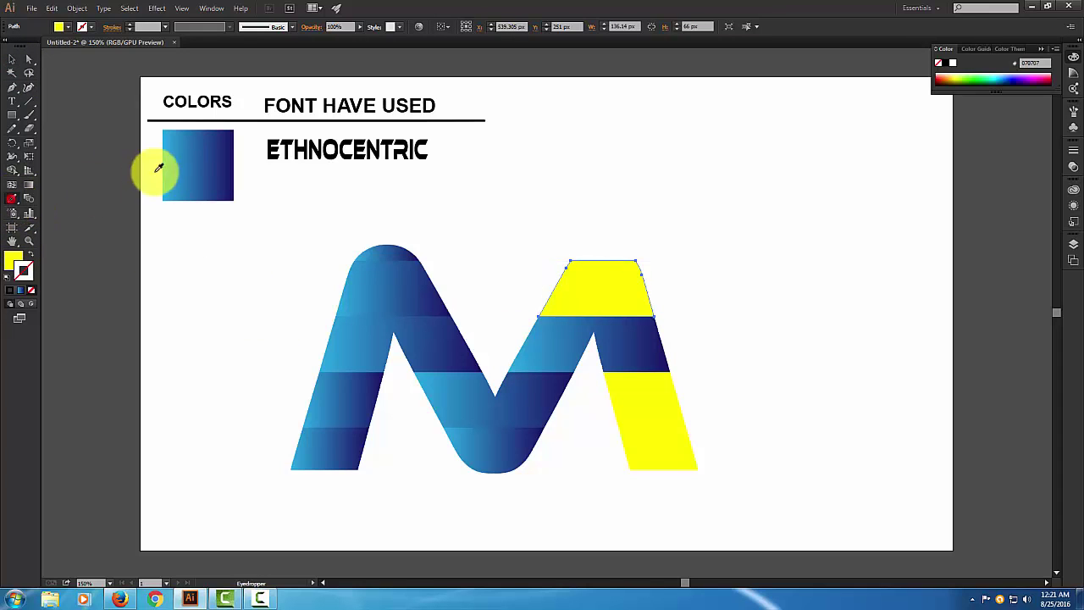
left_click(179, 168)
left_click(12, 60)
left_click(188, 328)
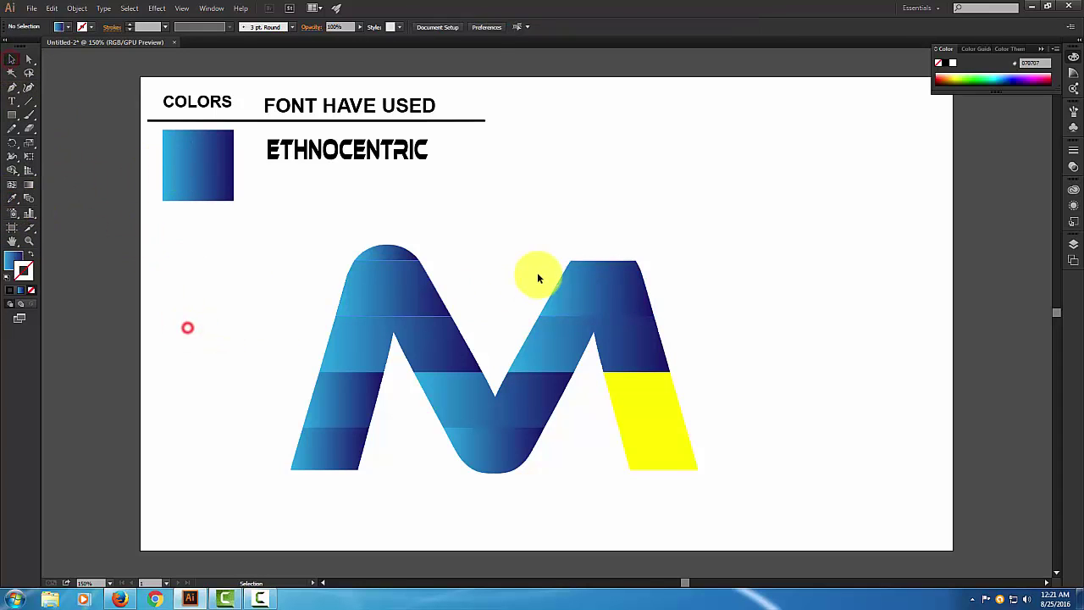
left_click(606, 257)
left_click(13, 199)
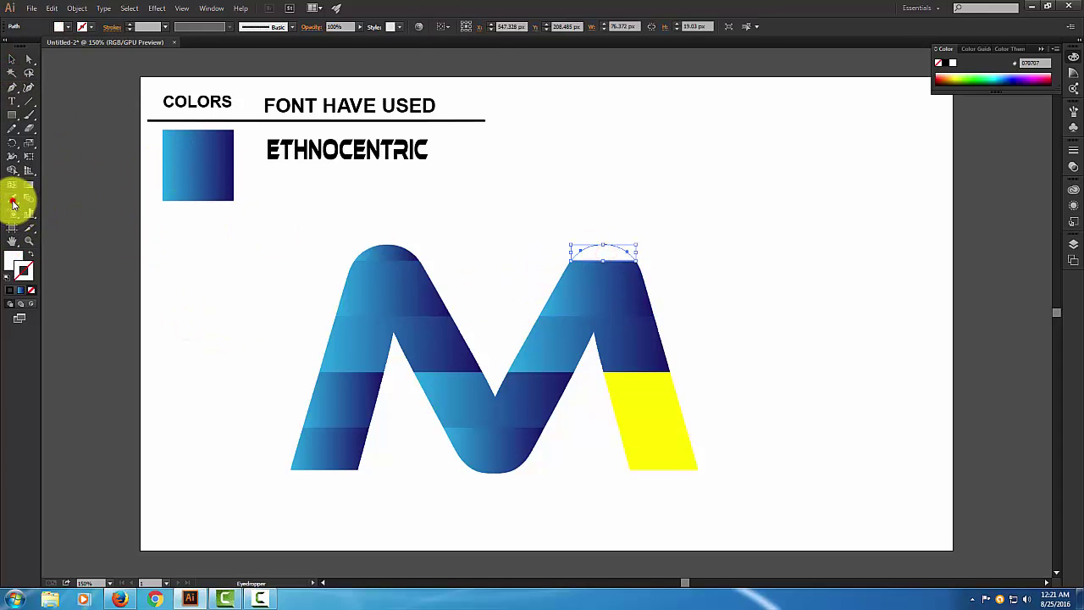
left_click(173, 146)
left_click(11, 59)
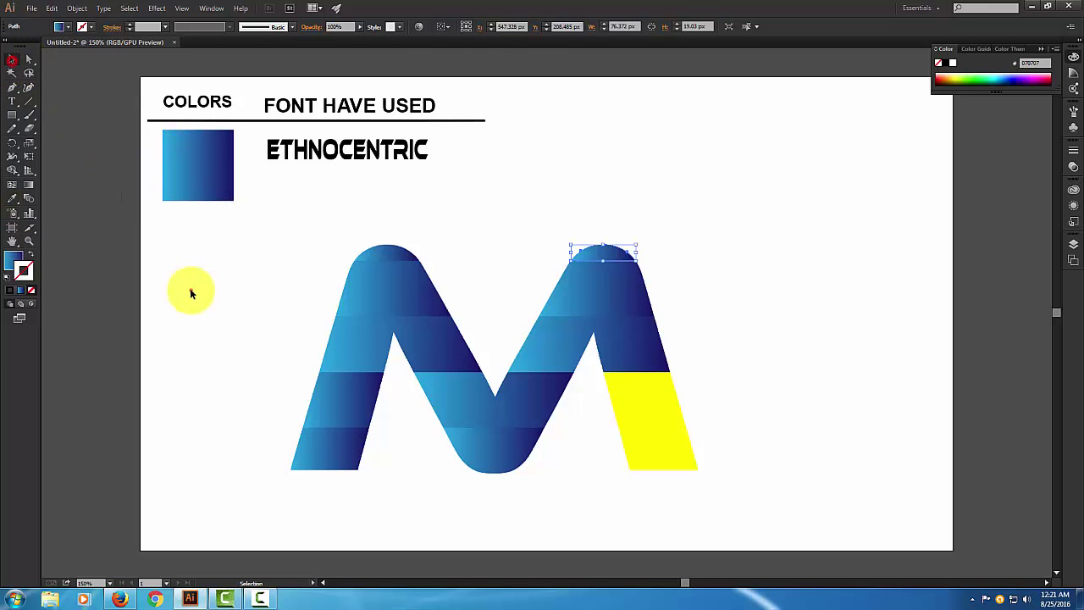
left_click(191, 291)
left_click(627, 402)
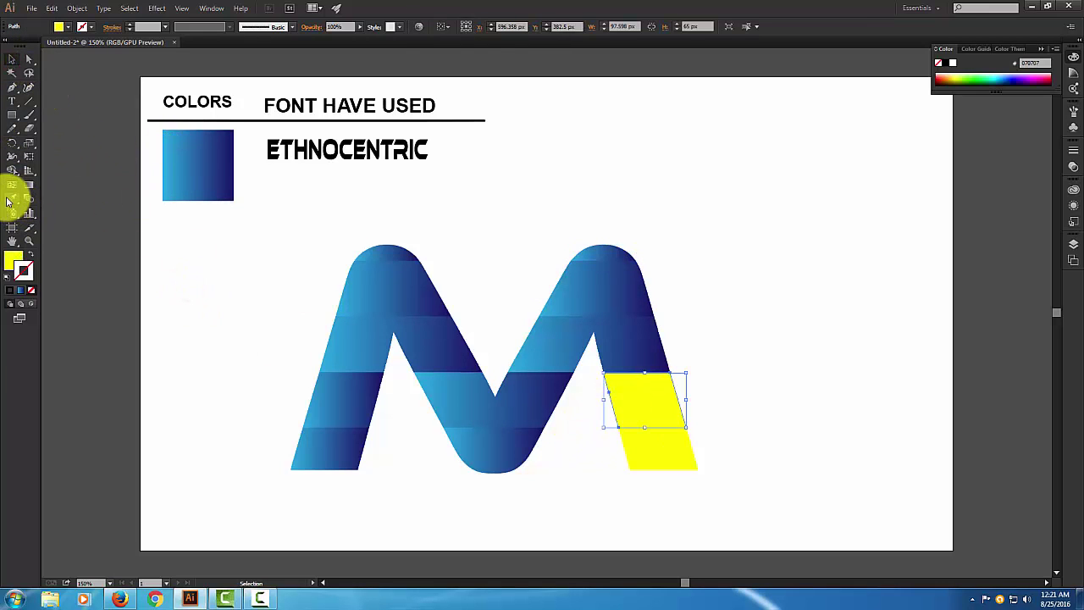
left_click(13, 199)
left_click(164, 148)
left_click(12, 59)
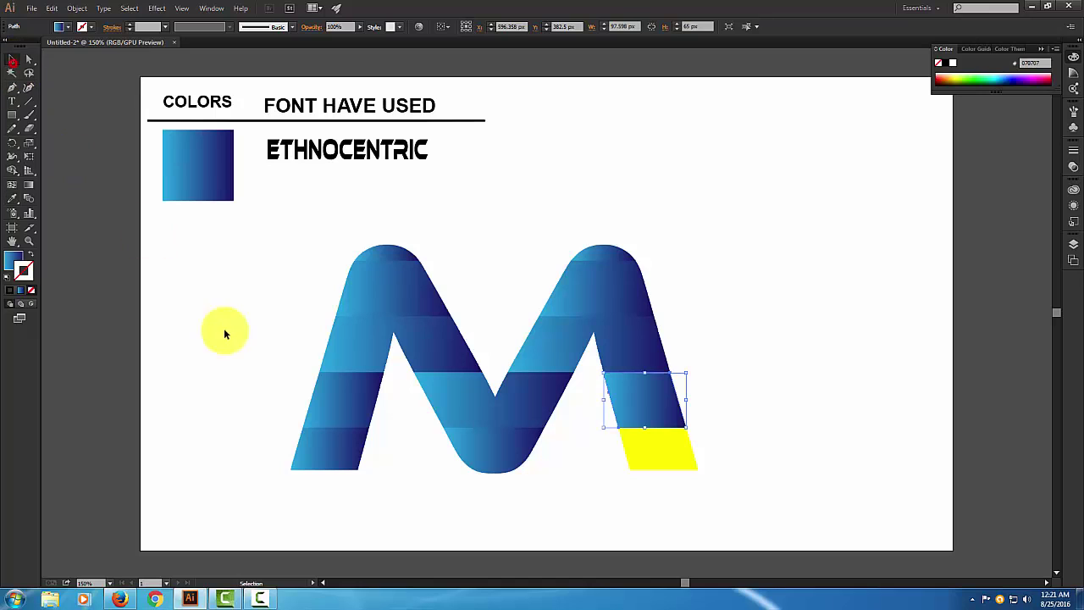
left_click(225, 331)
left_click(641, 459)
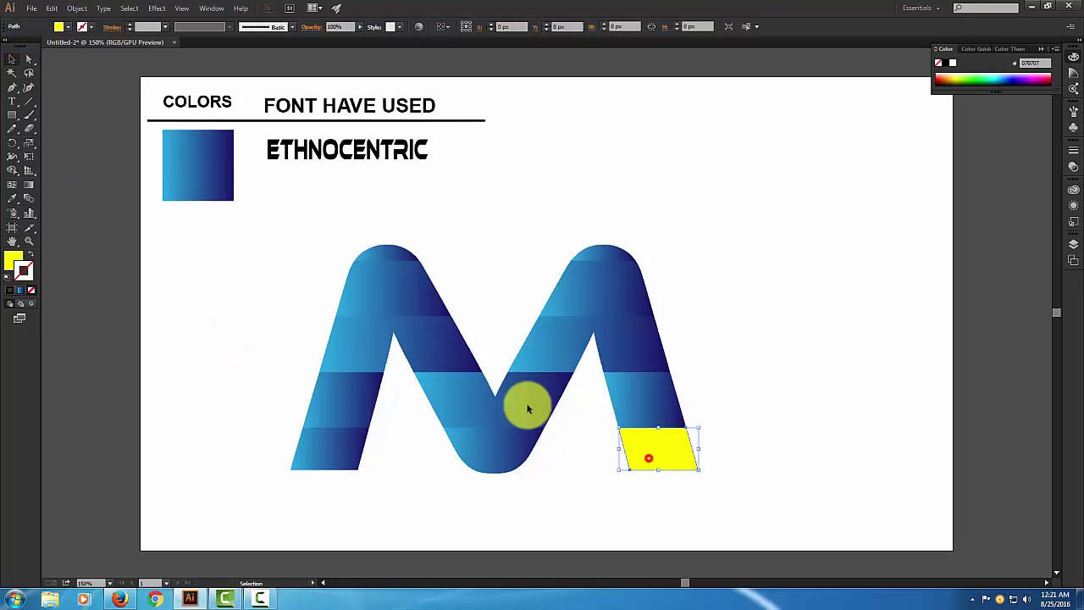
left_click(13, 200)
left_click(175, 141)
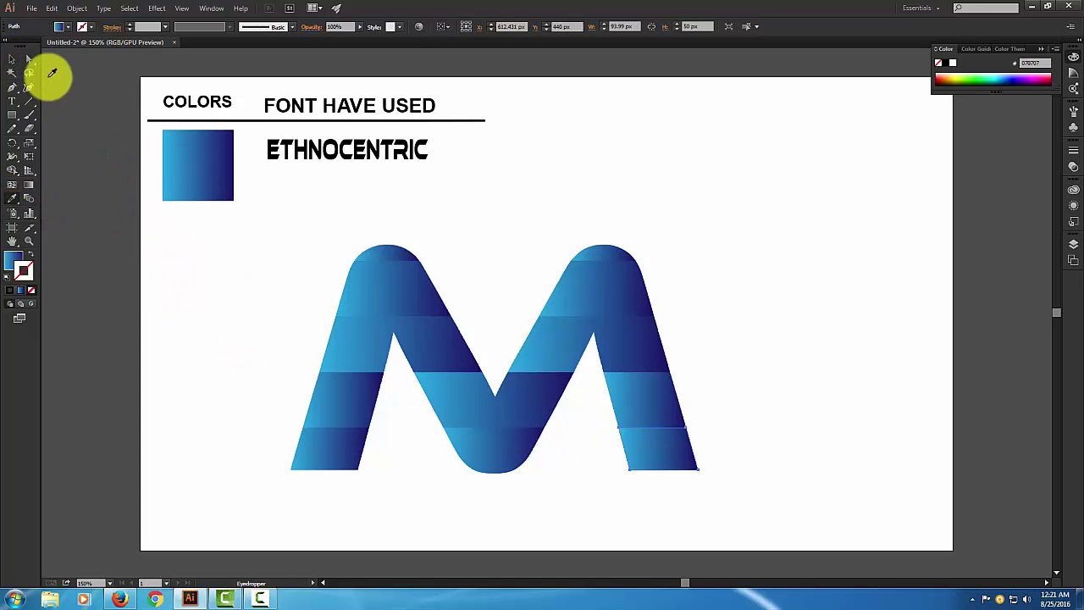
left_click(12, 59)
left_click(187, 214)
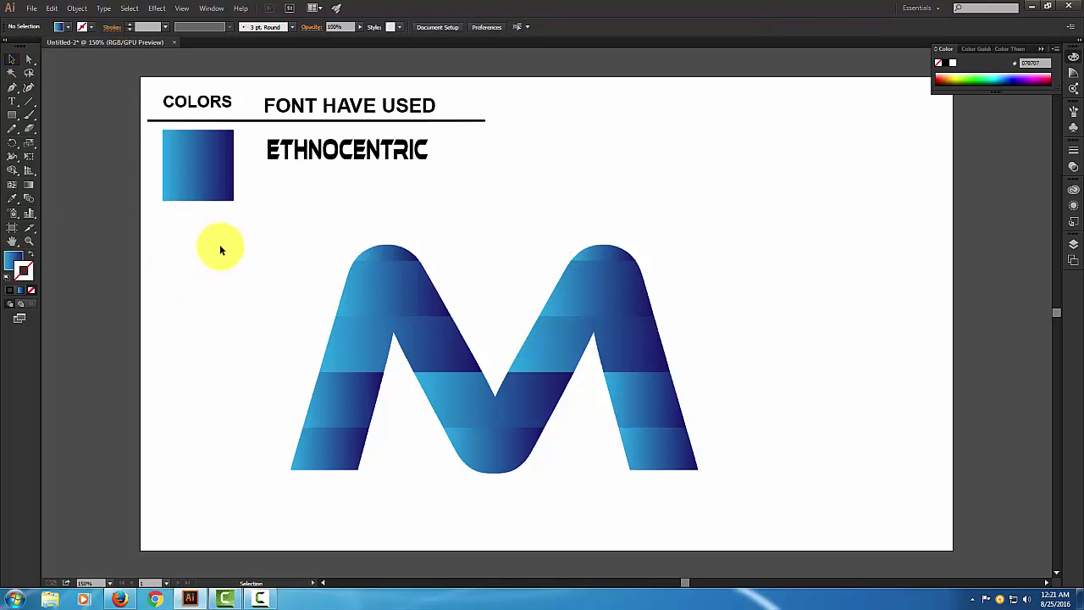
Shrink the whole M proportionally and move it higher on the artboard.
left_click_drag(219, 246, 756, 499)
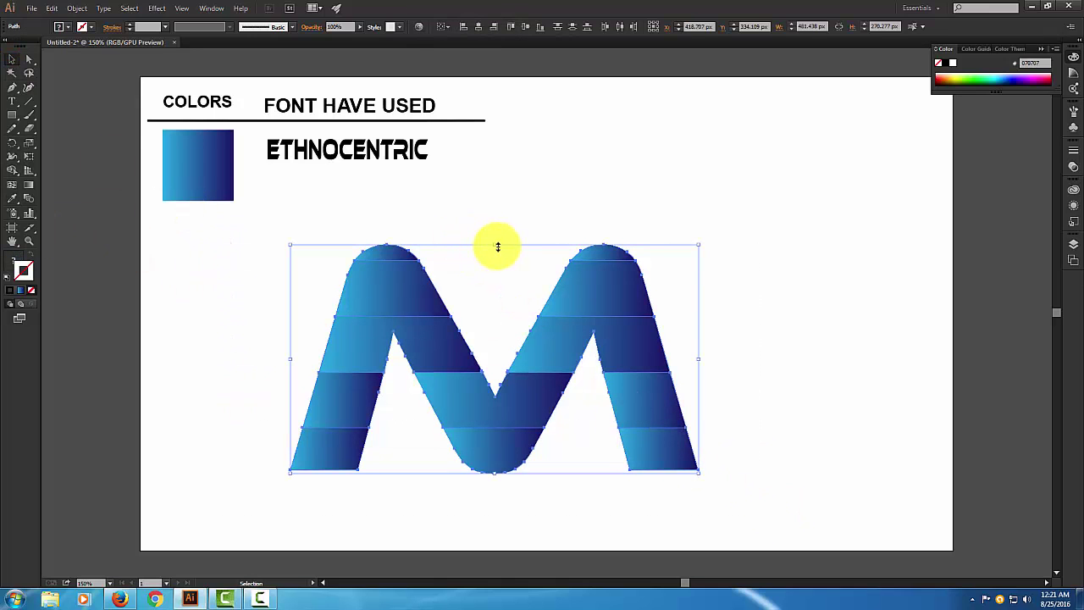
left_click_drag(497, 245, 500, 293)
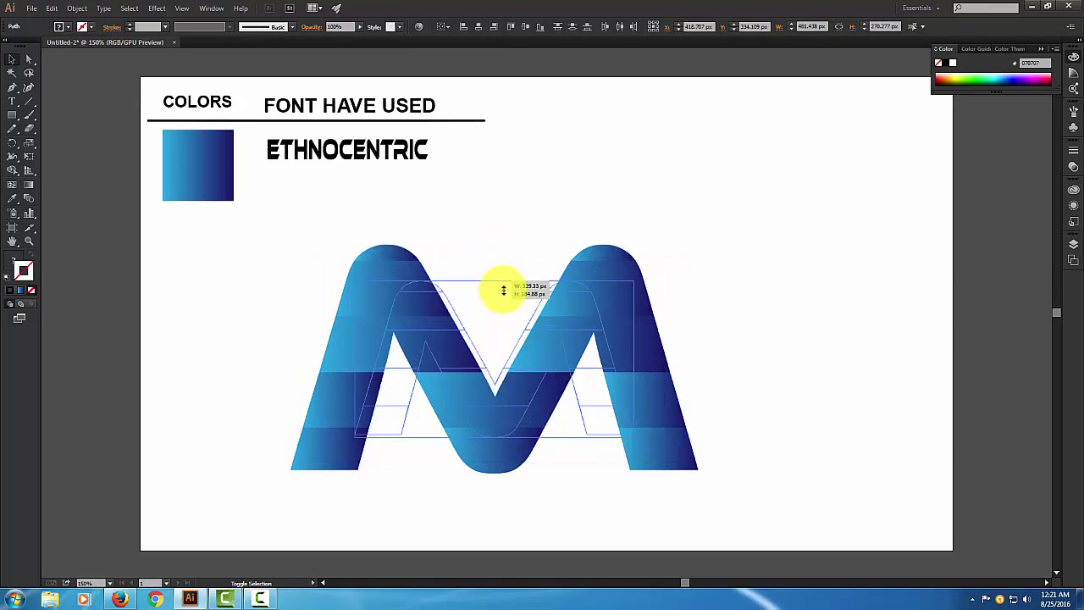
left_click_drag(325, 258, 652, 422)
left_click_drag(534, 358, 586, 246)
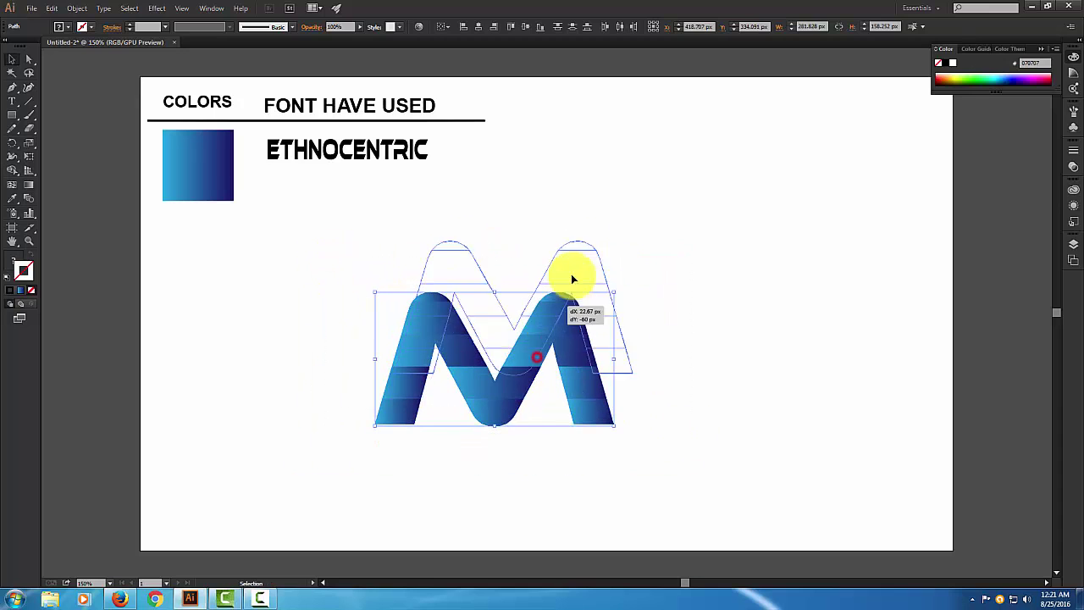
left_click(586, 376)
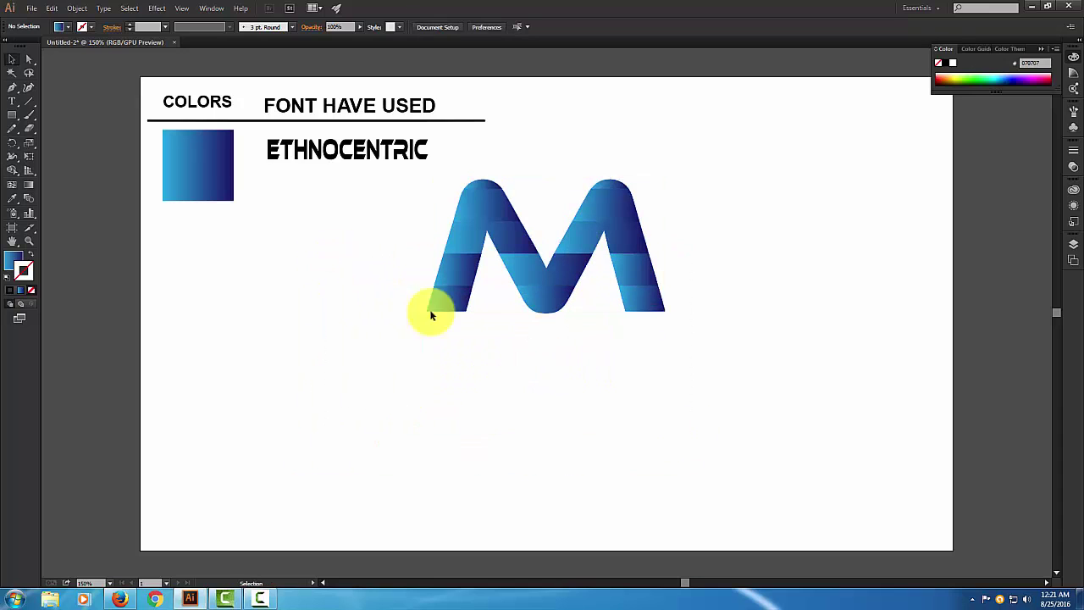
Add the word MARKETING on a text line below the M.
left_click(13, 102)
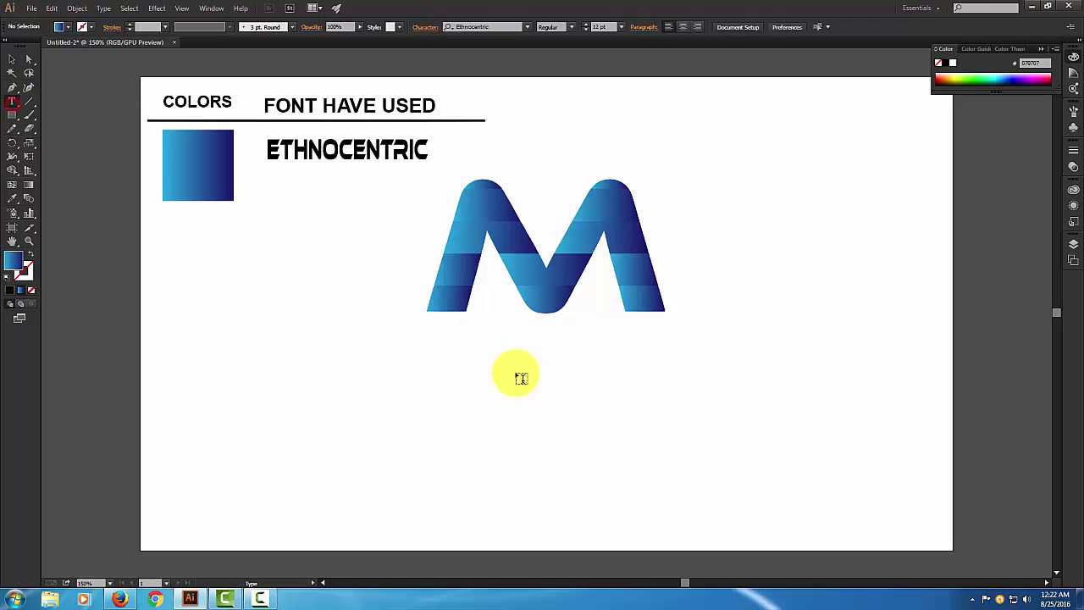
left_click(421, 348)
type("MARKETING")
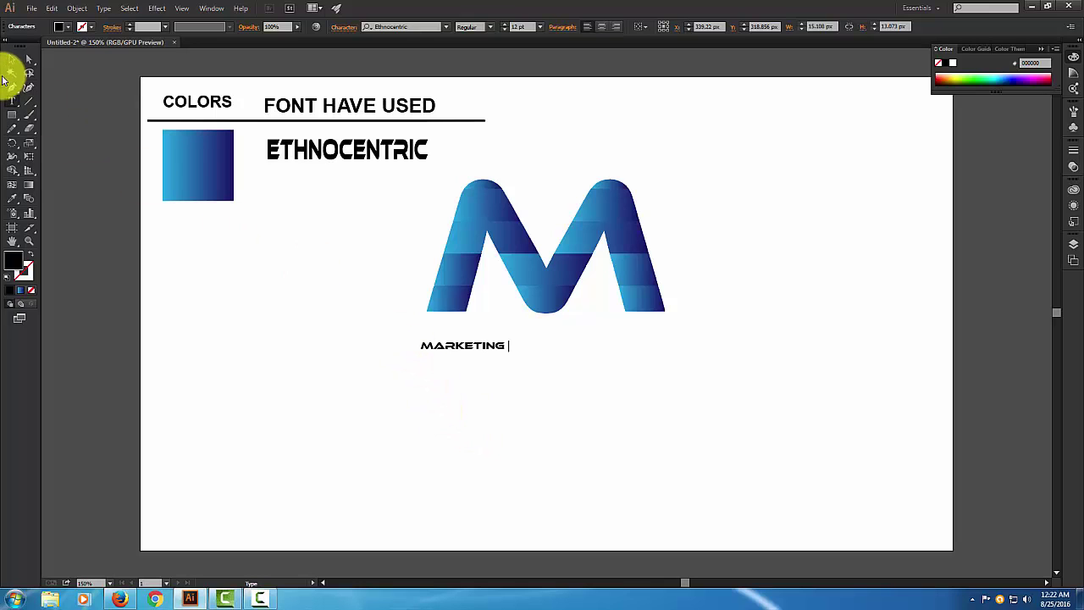
left_click(12, 59)
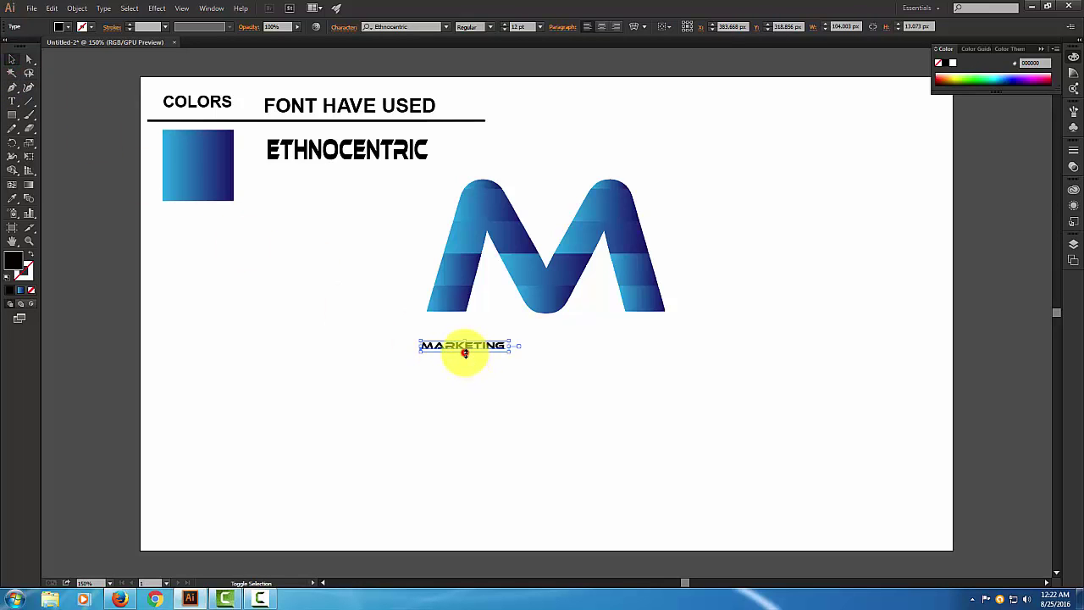
Enlarge MARKETING to about 25 pt and set it in Corbel Bold.
left_click_drag(464, 352, 520, 345)
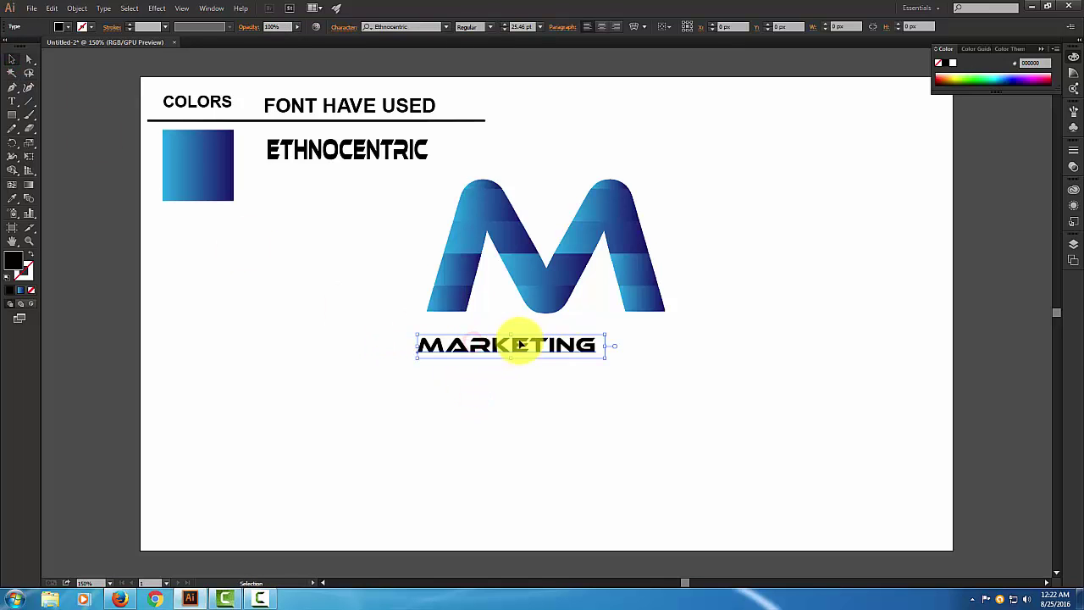
right_click(521, 345)
mouse_move(559, 377)
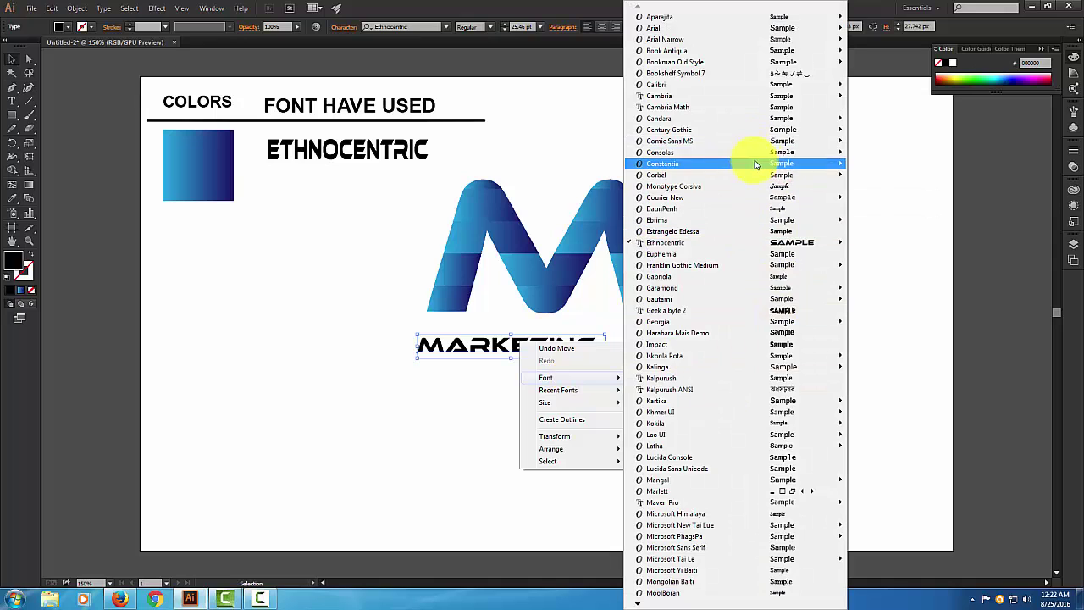
mouse_move(728, 175)
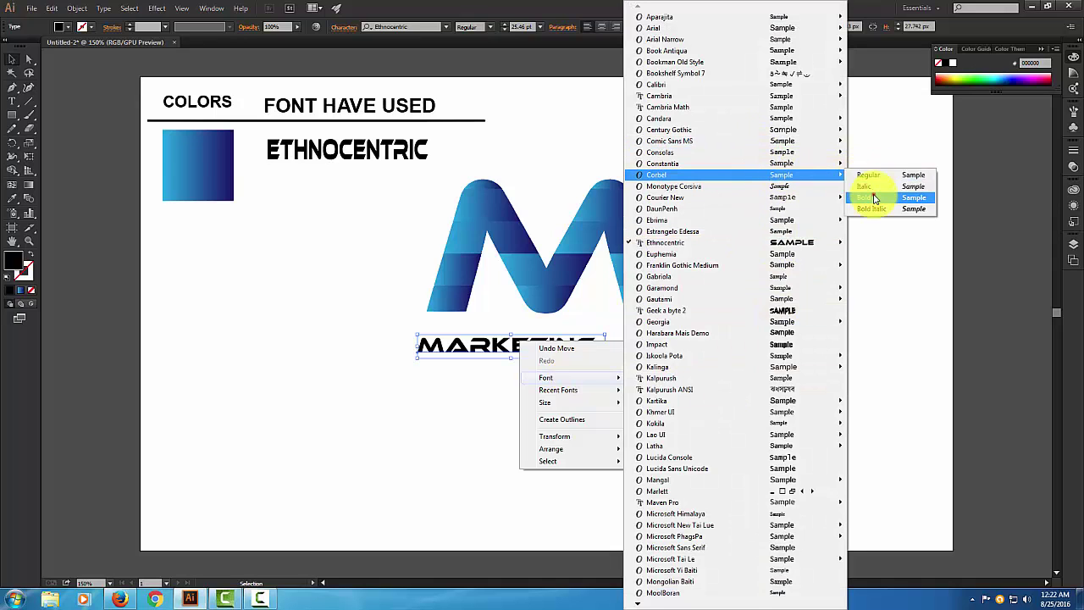
left_click(875, 198)
left_click(640, 362)
left_click(512, 344)
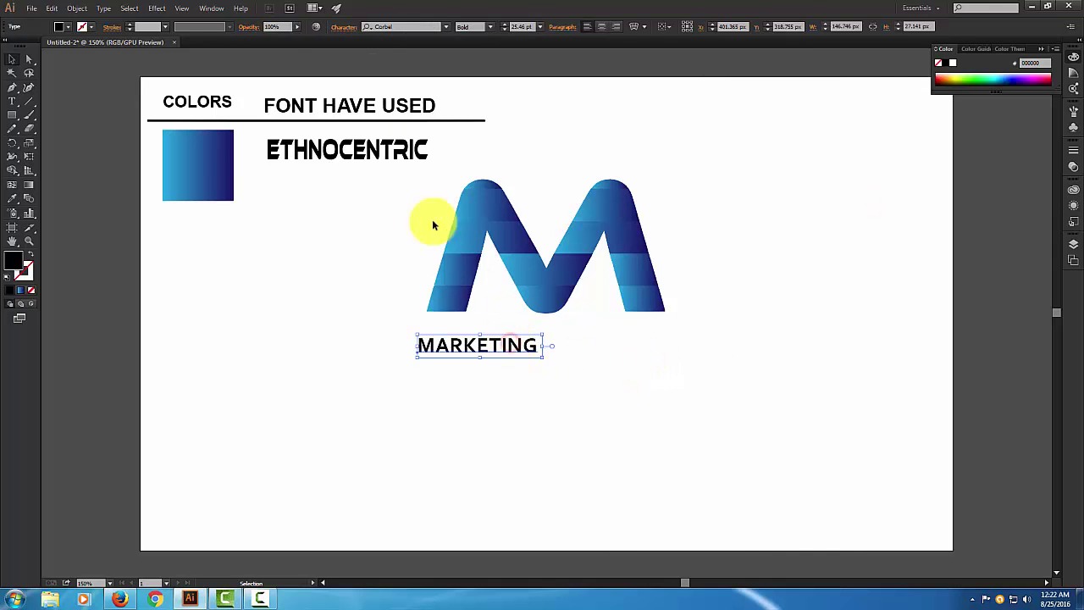
Set MARKETING's tracking to 600, nudging it up closer under the M.
left_click(337, 29)
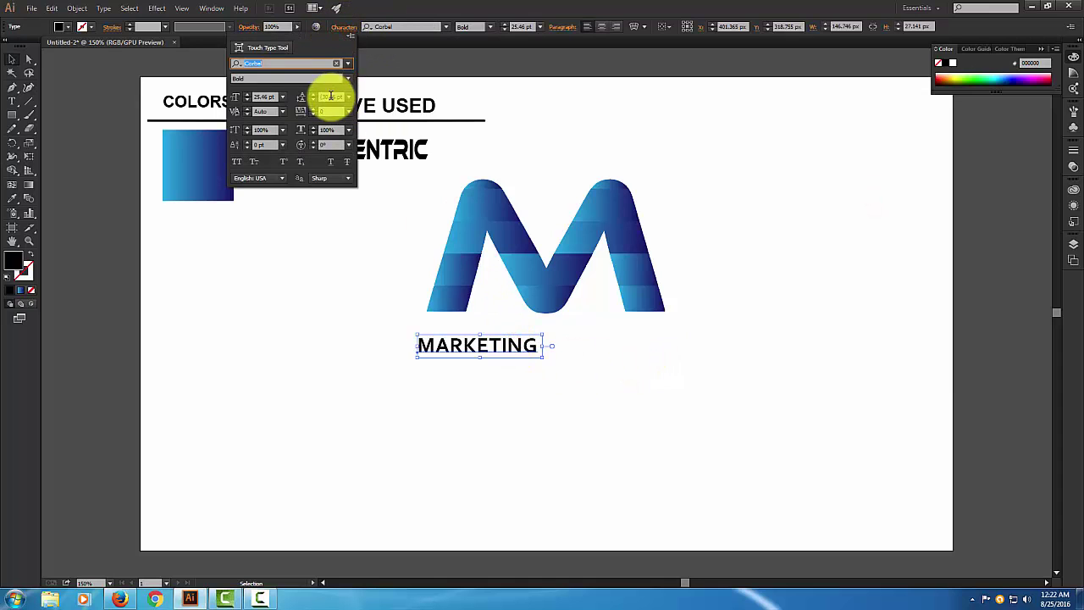
left_click(330, 111)
type("00")
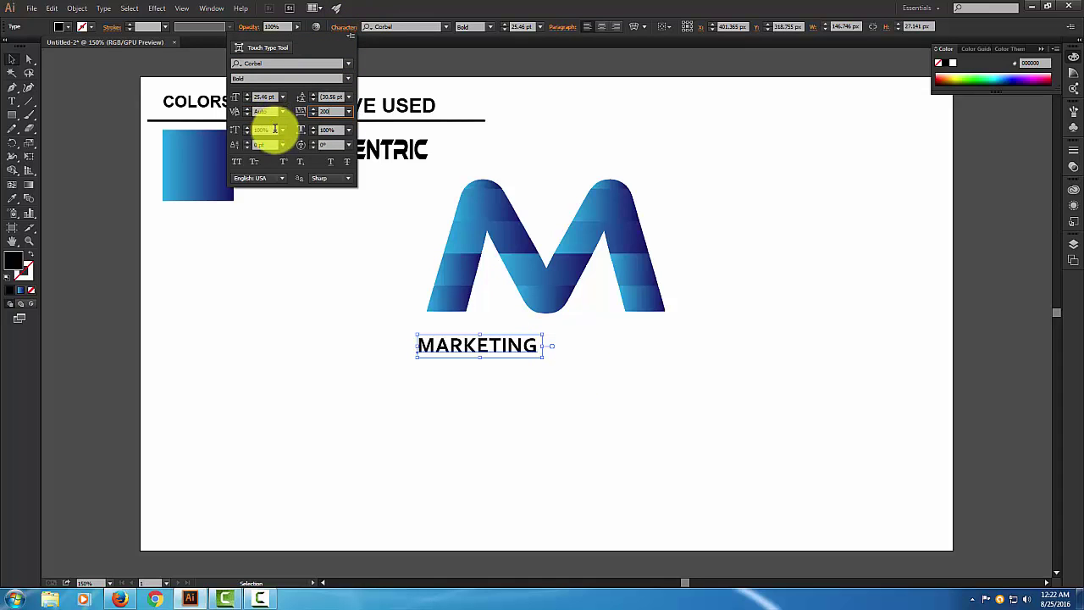
key("Return")
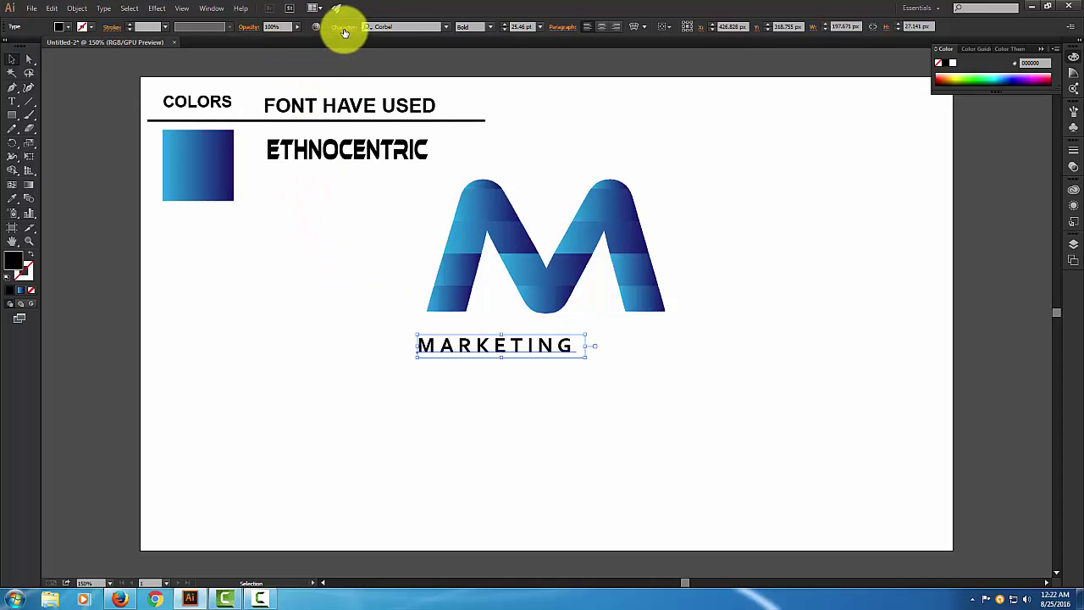
left_click(344, 26)
left_click(331, 112)
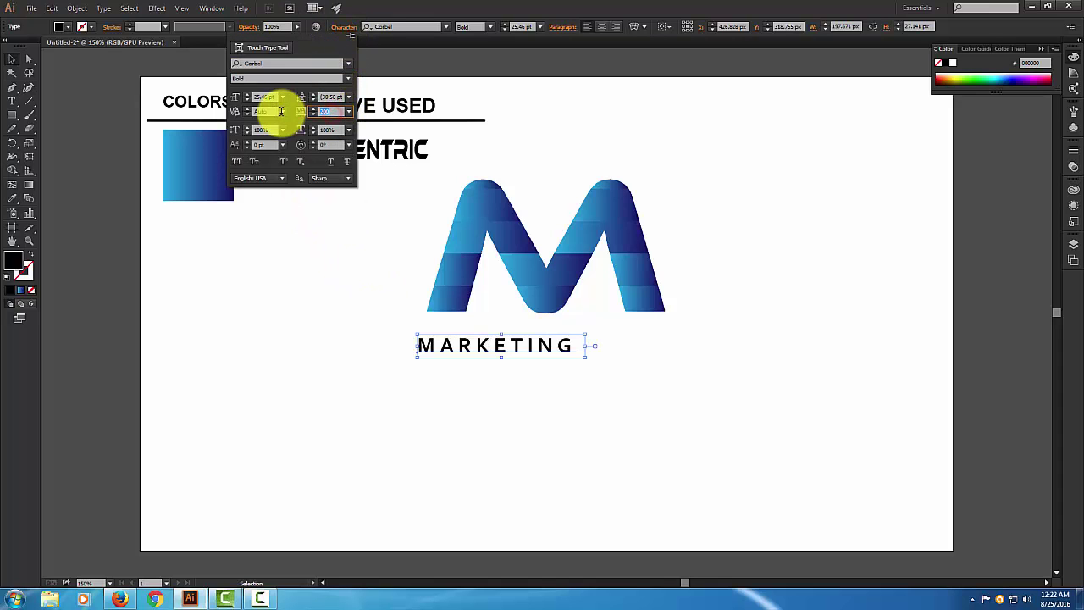
type("00")
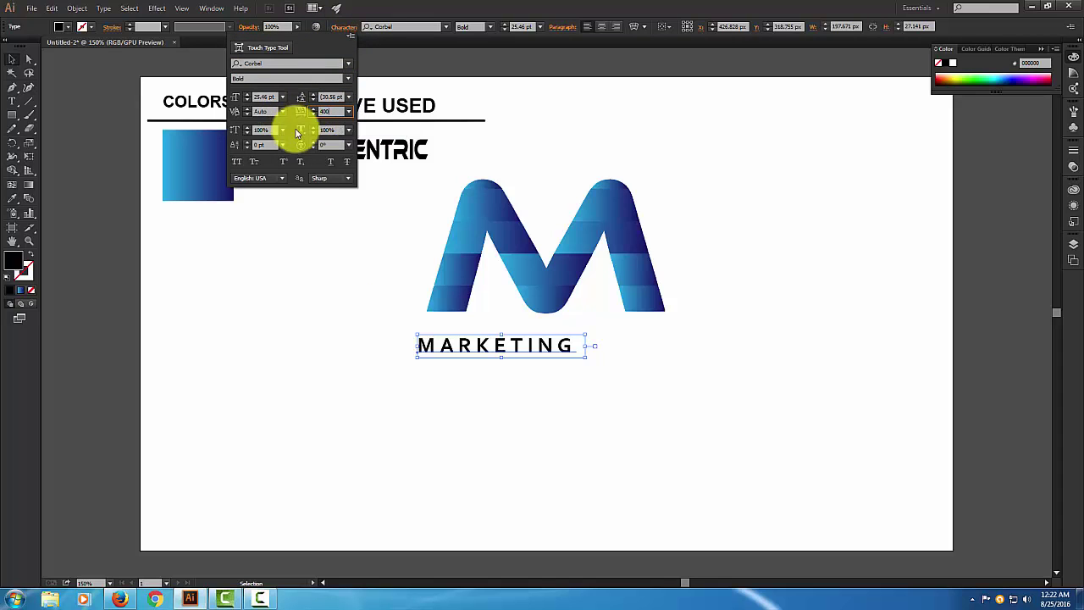
key("Return")
left_click(373, 236)
mouse_move(514, 346)
left_mouse_down()
mouse_move(547, 333)
mouse_move(520, 330)
left_mouse_up()
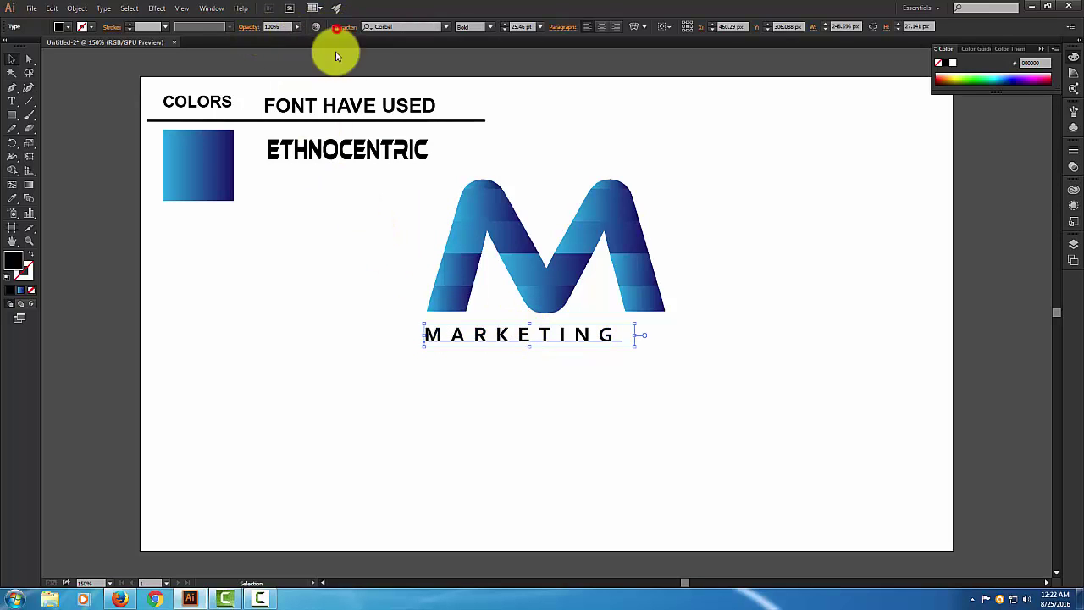
left_click(342, 26)
left_click(333, 111)
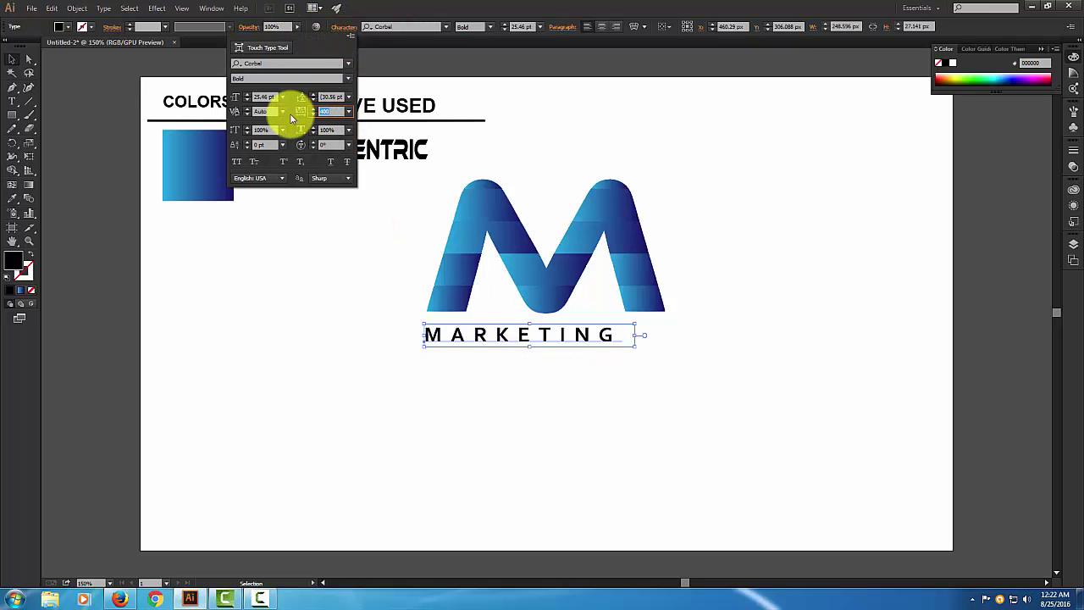
key("Return")
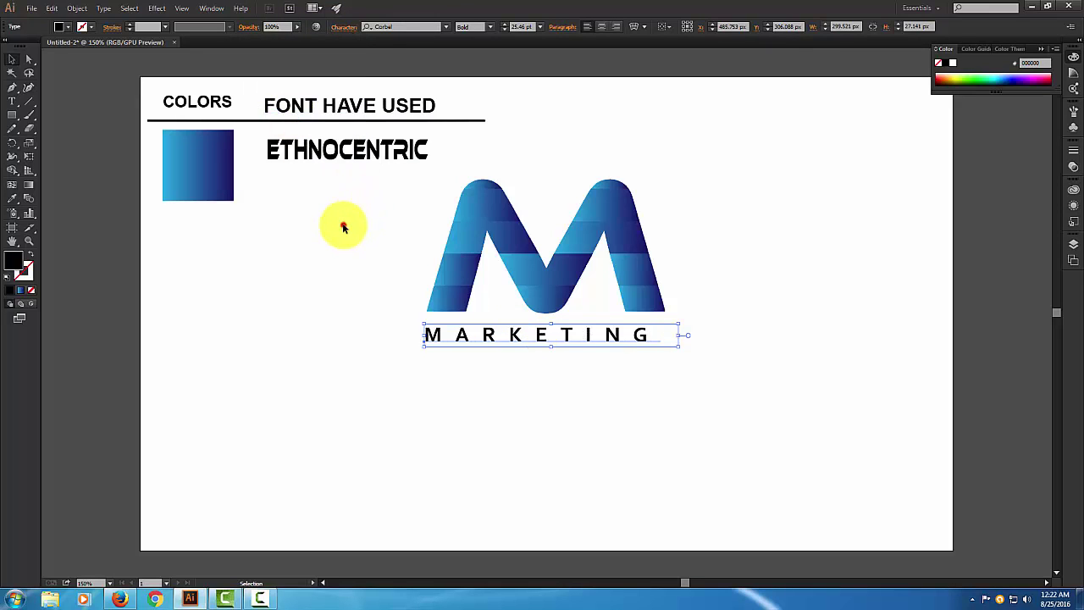
Shift MARKETING slightly right so it is centred under the M.
left_click(343, 225)
left_click_drag(540, 334, 548, 335)
left_click(547, 375)
left_click(533, 334)
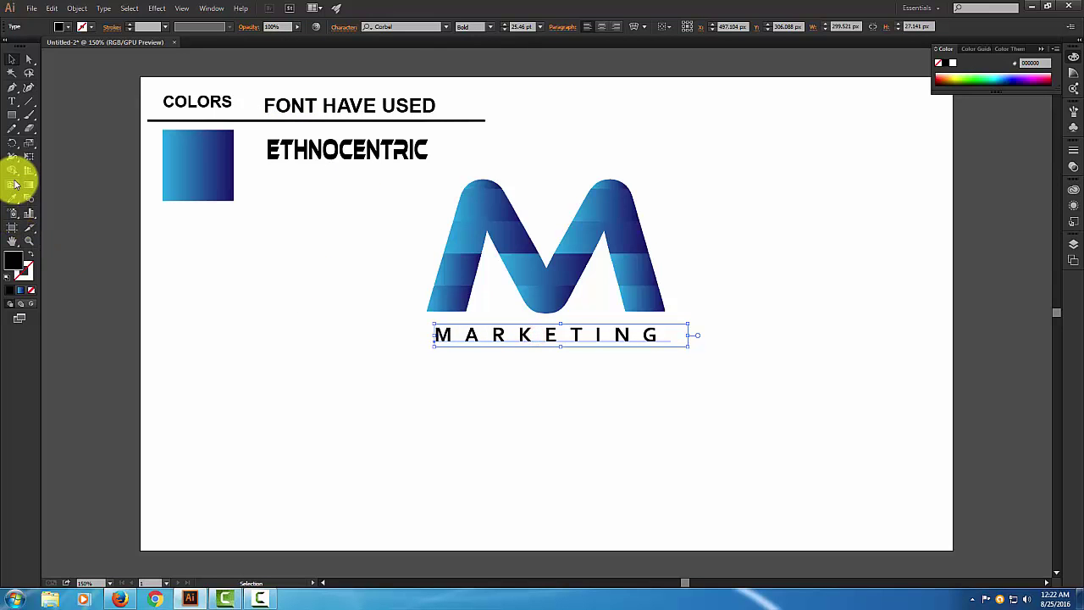
Fill the MARKETING text with dark gray #353030.
double_click(11, 256)
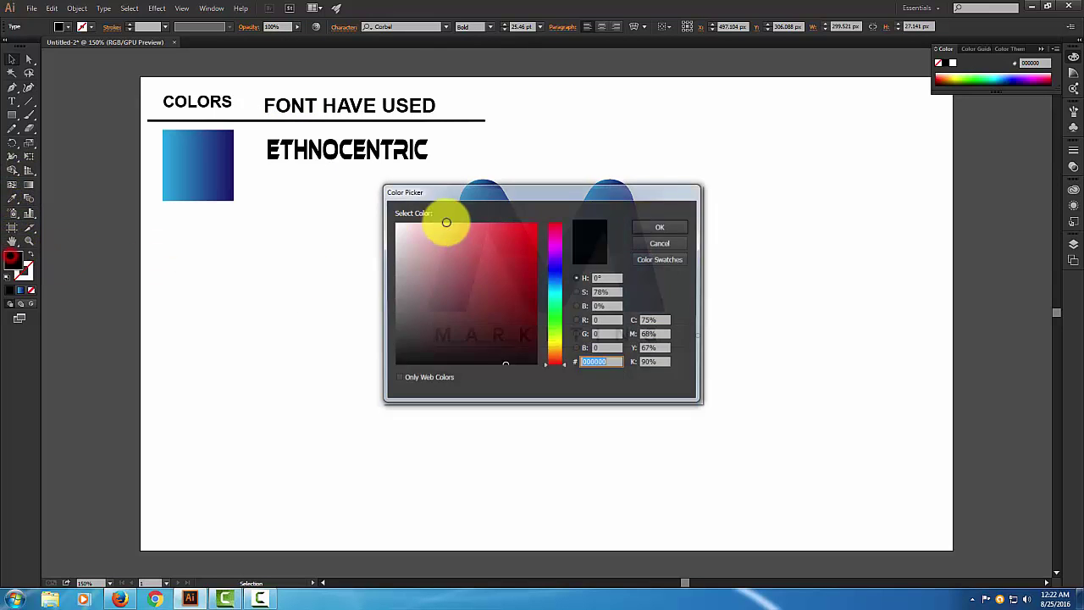
left_click(406, 284)
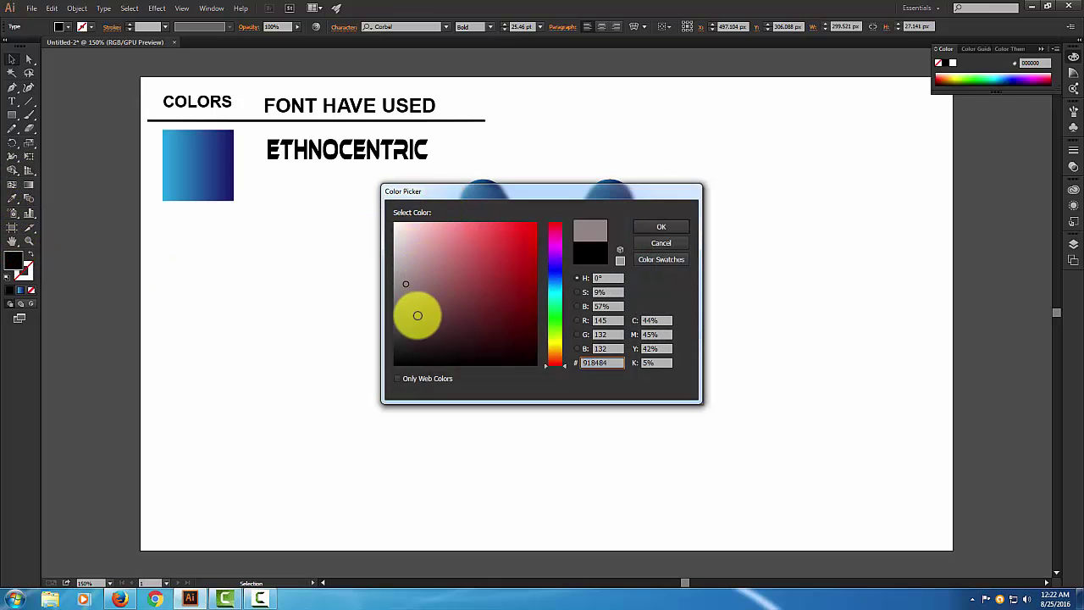
left_click_drag(417, 315, 406, 336)
left_click(661, 227)
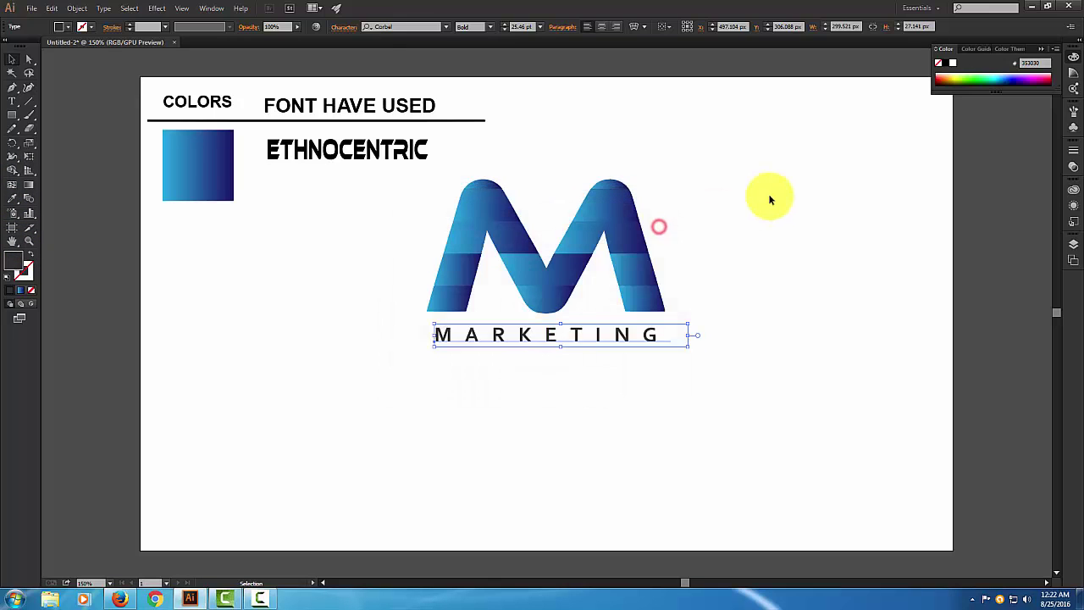
Move the M and MARKETING together toward the lower right of the artboard.
left_click(767, 203)
left_click_drag(337, 186, 618, 310)
mouse_move(559, 271)
left_mouse_down()
mouse_move(606, 354)
mouse_move(644, 372)
left_mouse_up()
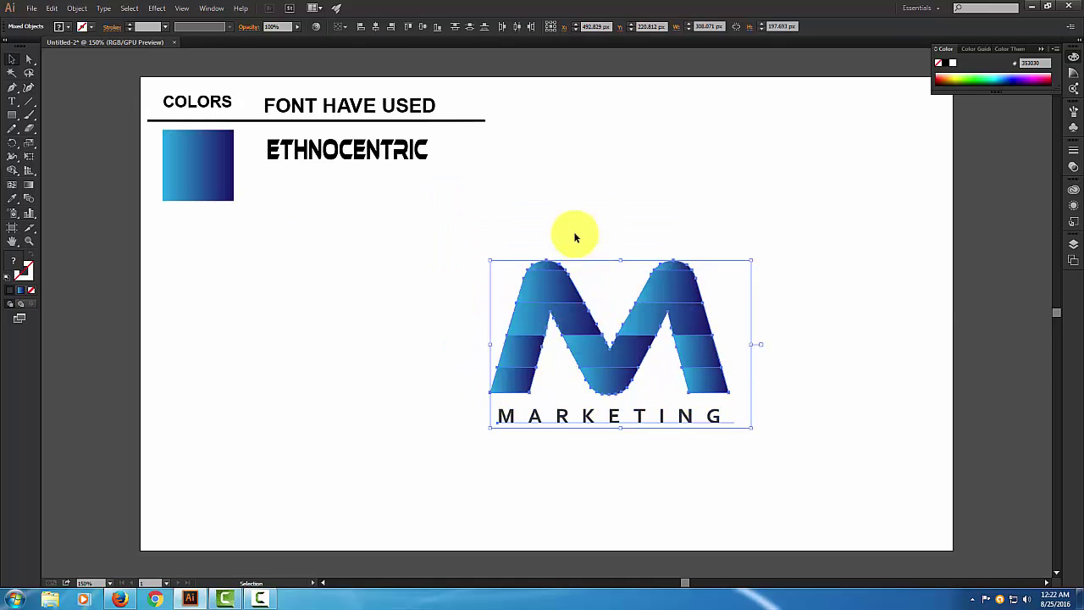
left_click(572, 230)
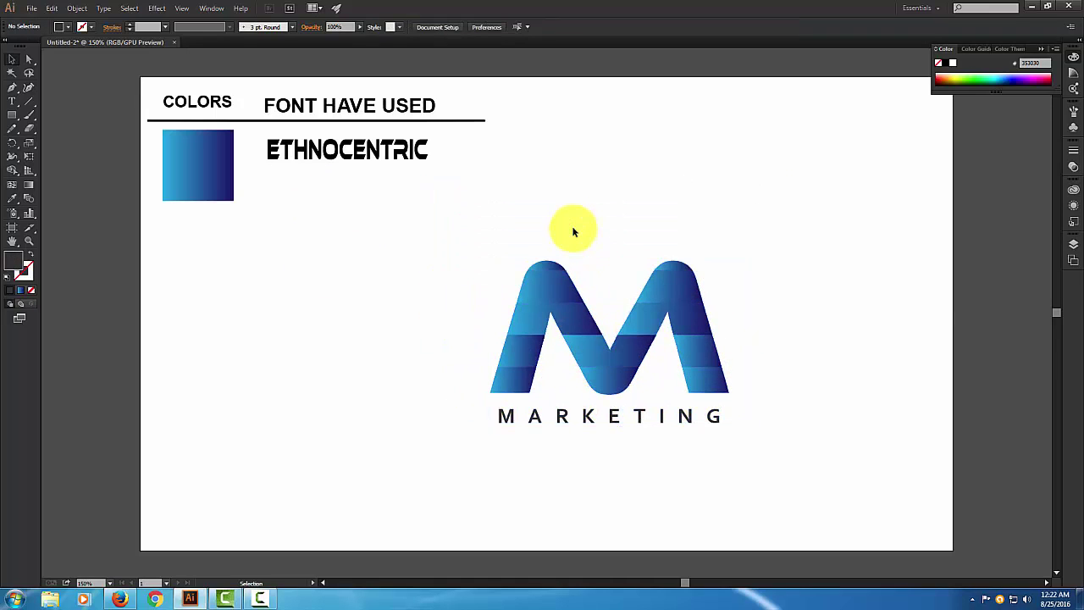